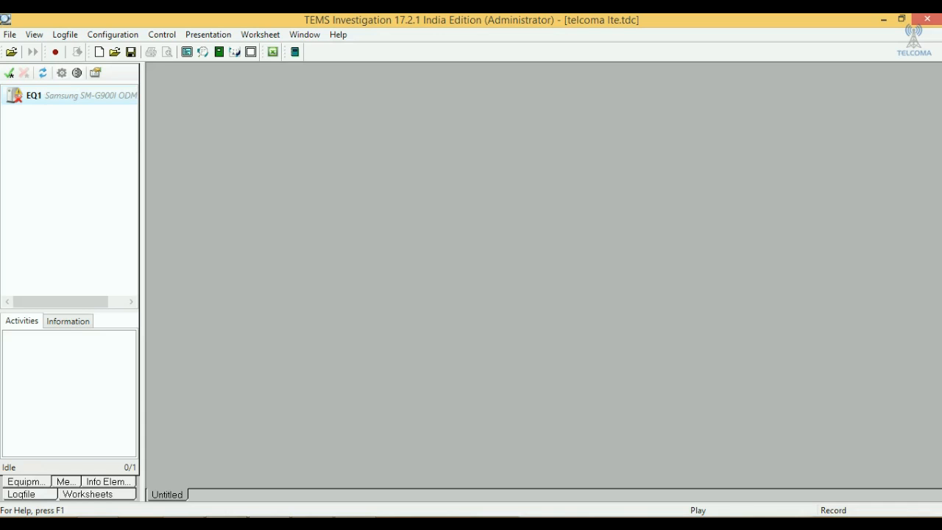
- Activate the EQ1 Samsung SM-G900I equipment
mouse_move(53, 97)
right_click(45, 98)
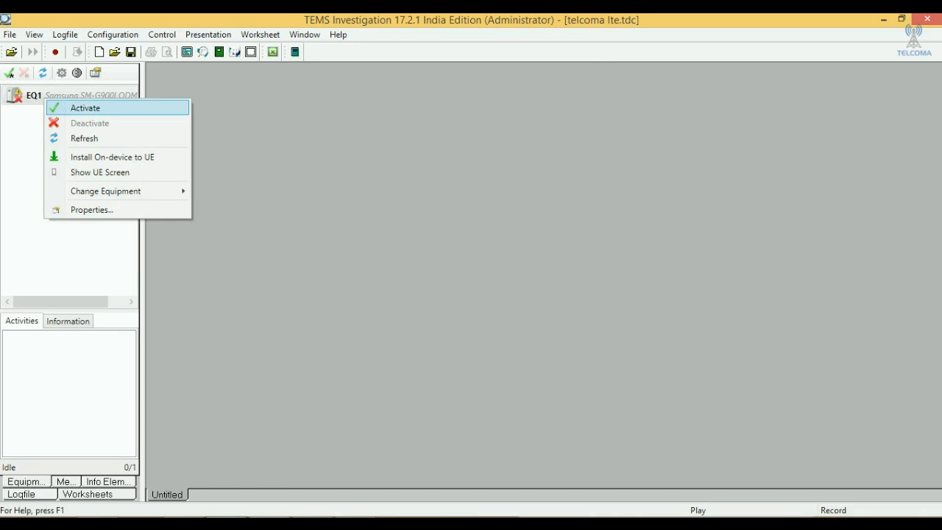
click(86, 108)
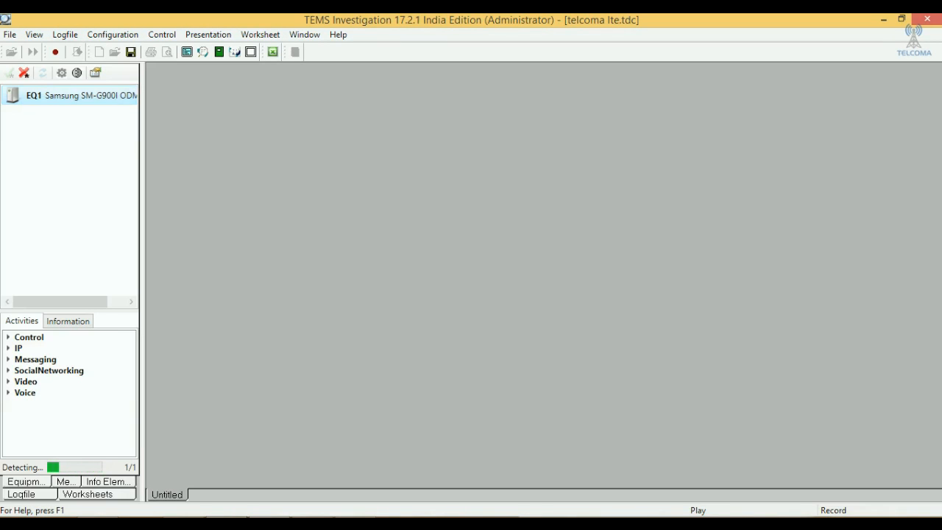
click(10, 35)
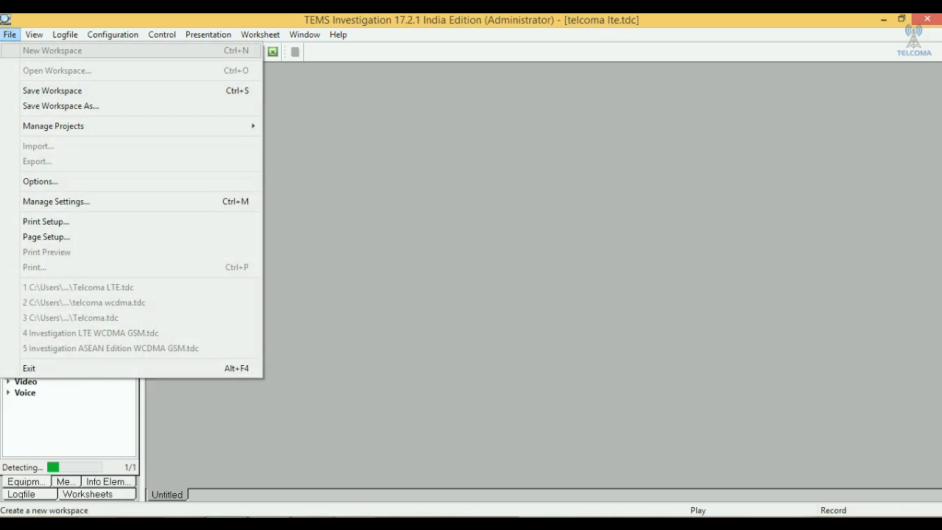
click(10, 34)
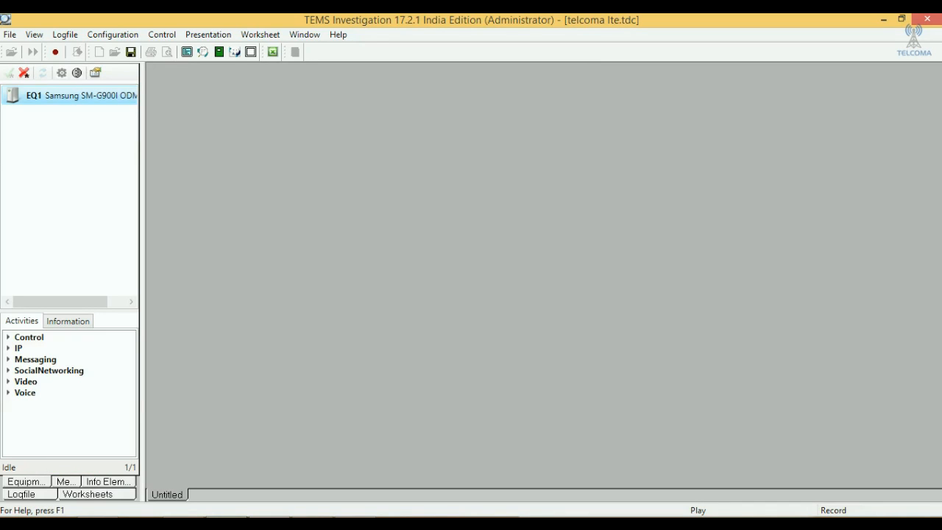
click(10, 35)
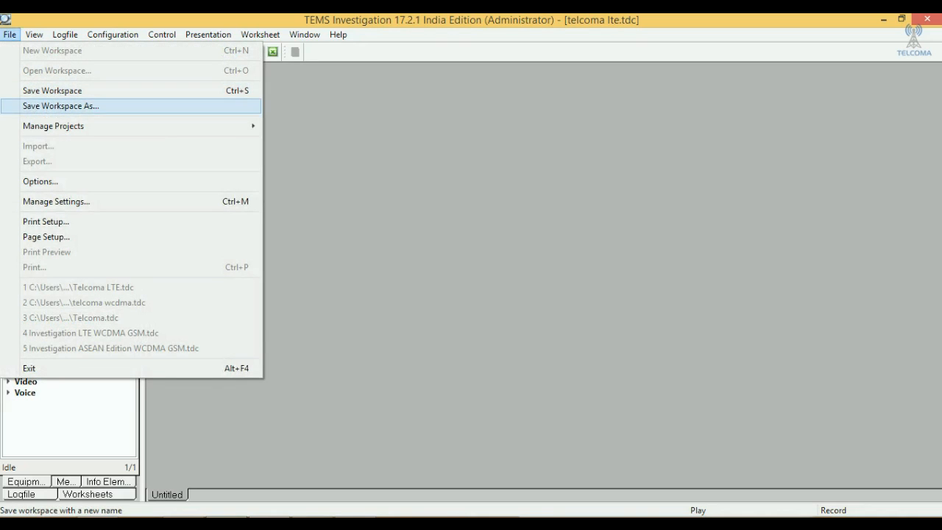
mouse_move(74, 126)
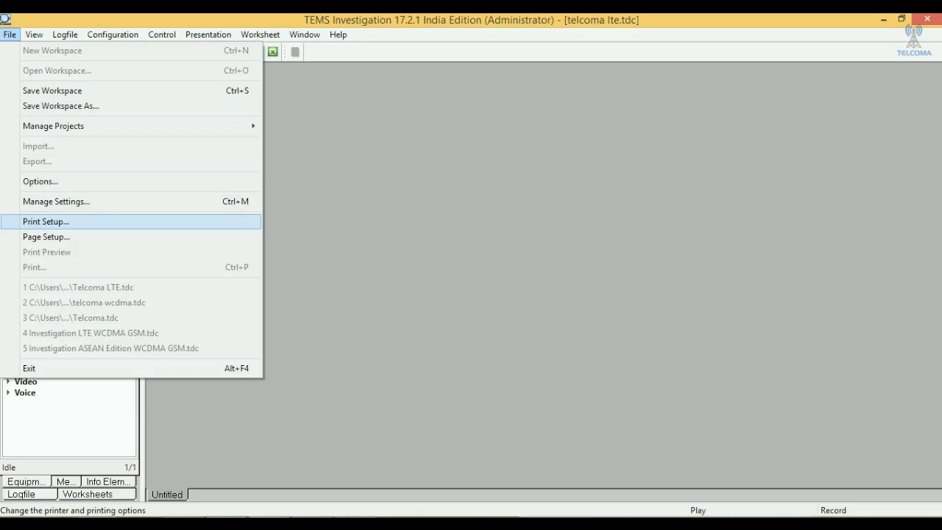
mouse_move(34, 35)
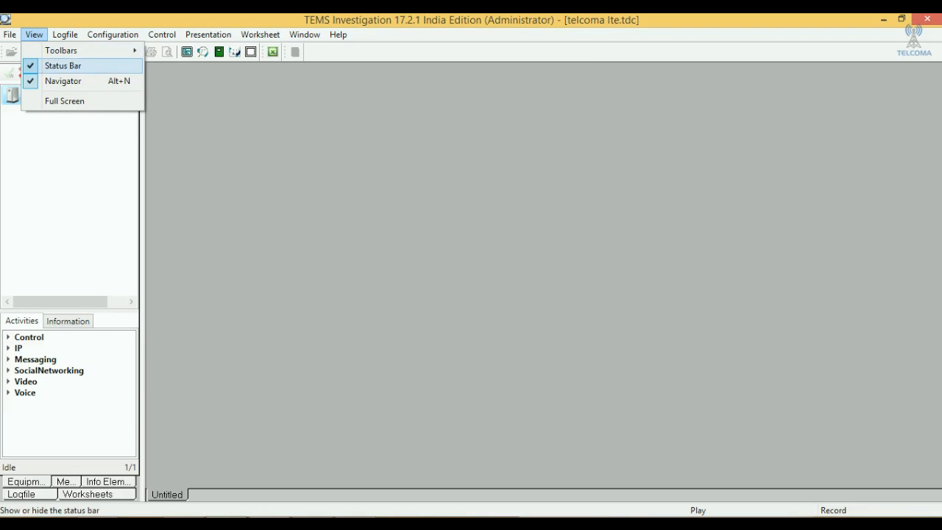
mouse_move(61, 50)
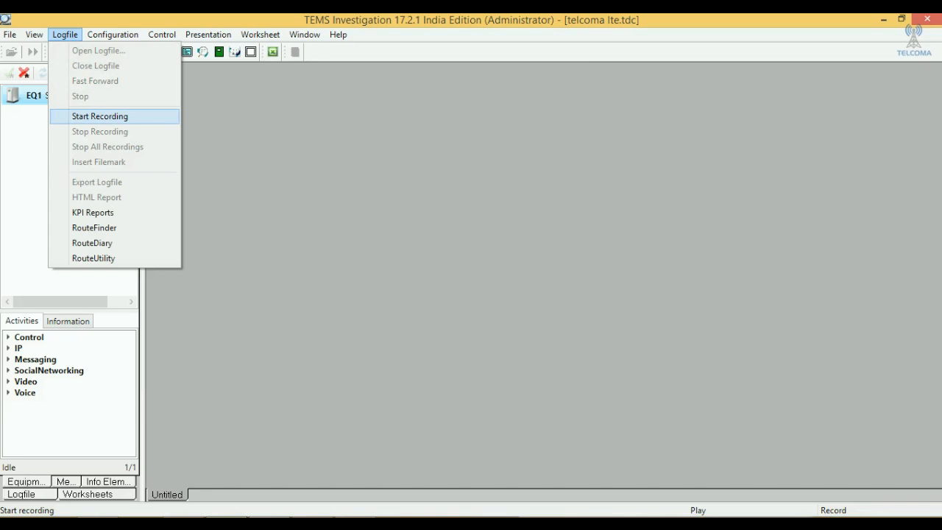
- Open the Audio Indications and Event Definition windows, separate them on the worksheet, and close Audio Indications
mouse_move(112, 35)
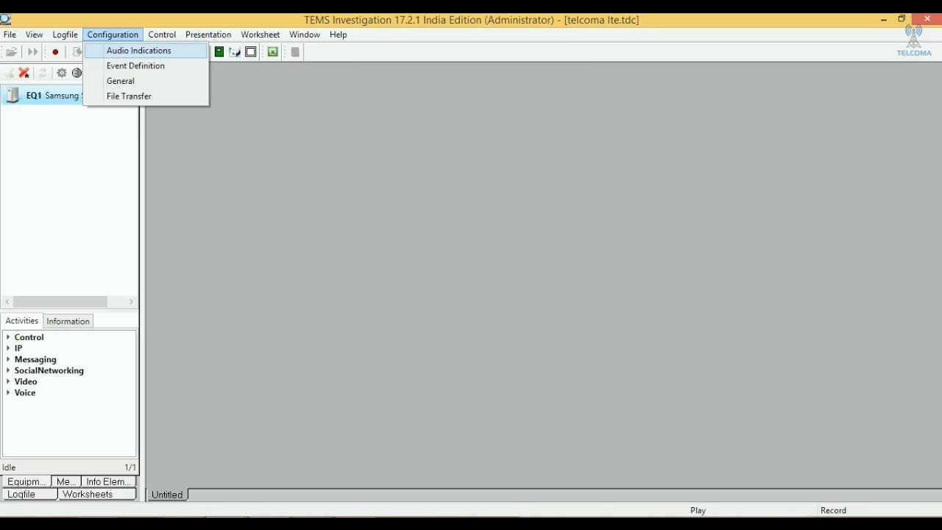
click(139, 51)
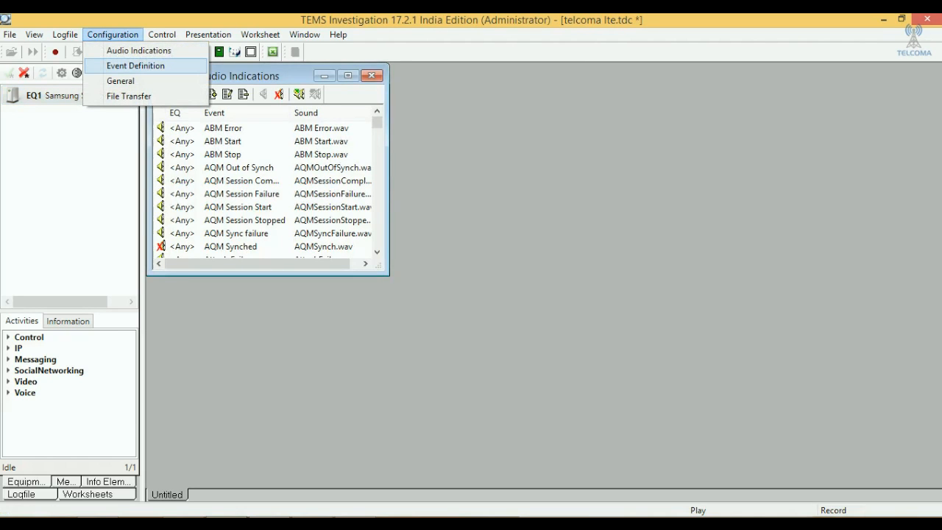
key(Return)
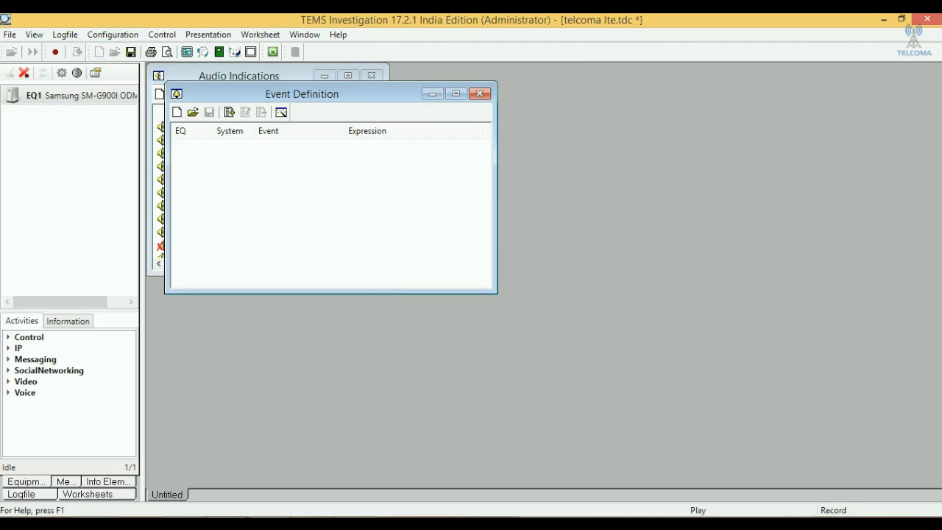
drag(302, 93, 797, 236)
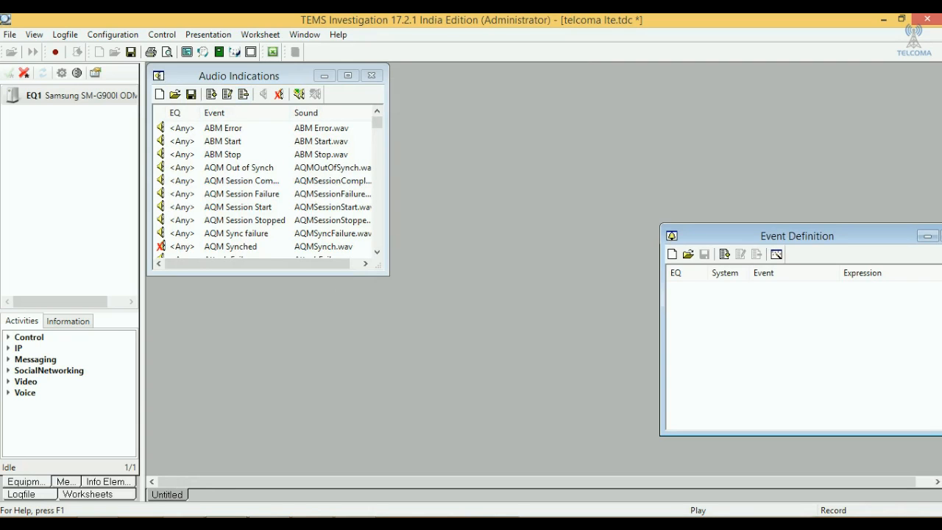
drag(265, 76, 793, 80)
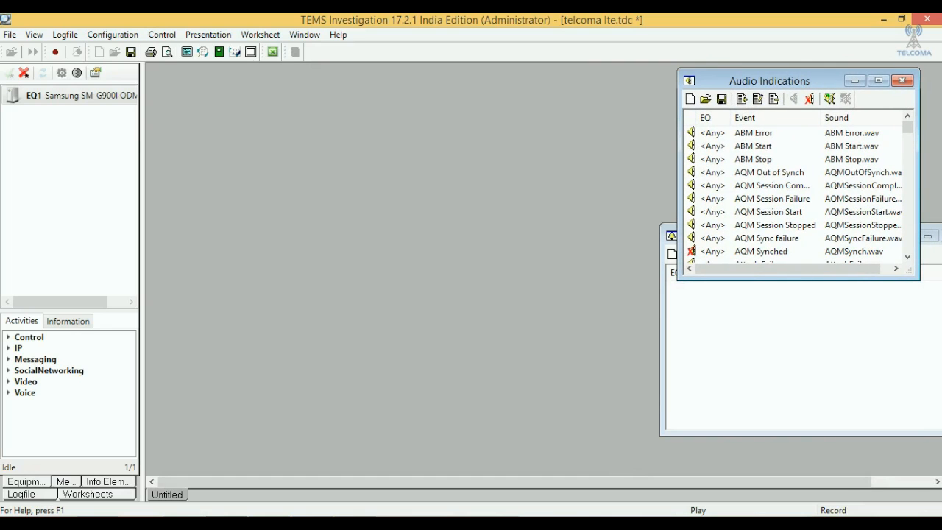
click(902, 80)
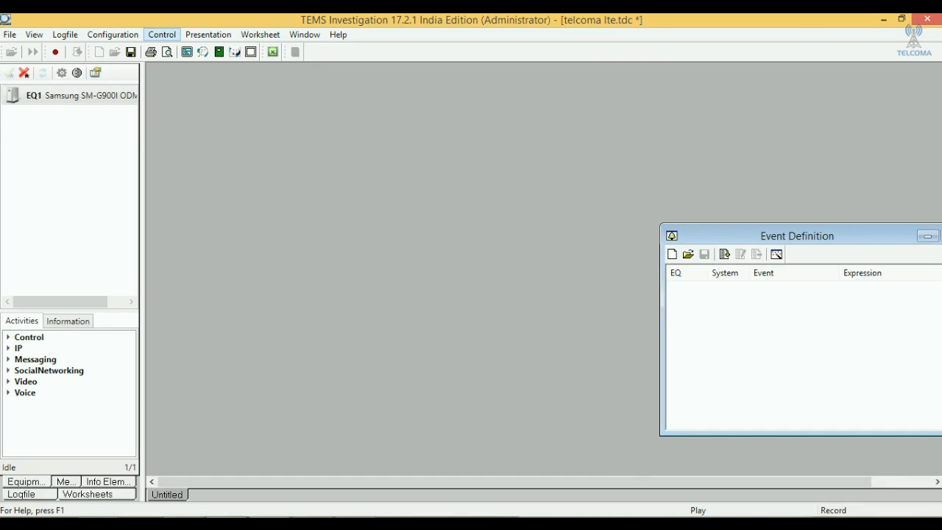
- Add the LTE Radio Parameters presentation window to the worksheet
click(162, 34)
mouse_move(208, 35)
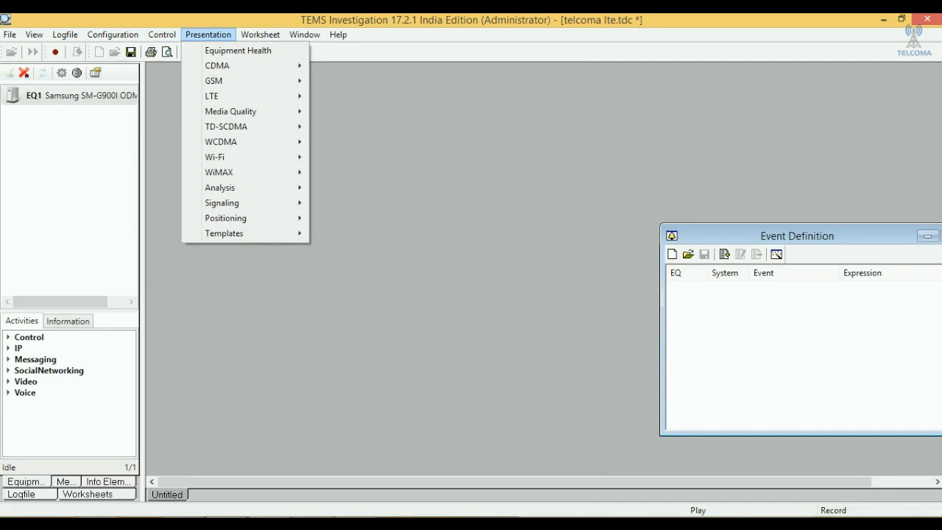
mouse_move(162, 35)
mouse_move(221, 65)
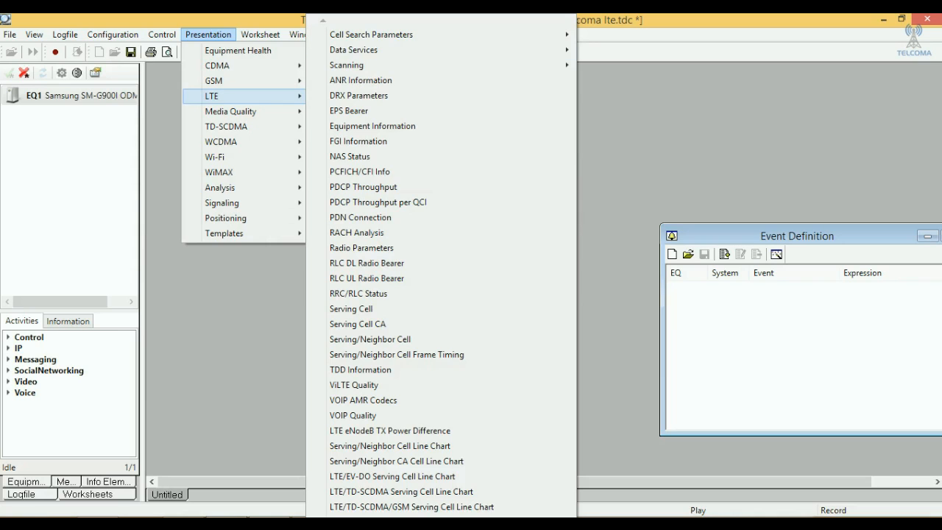
mouse_move(442, 49)
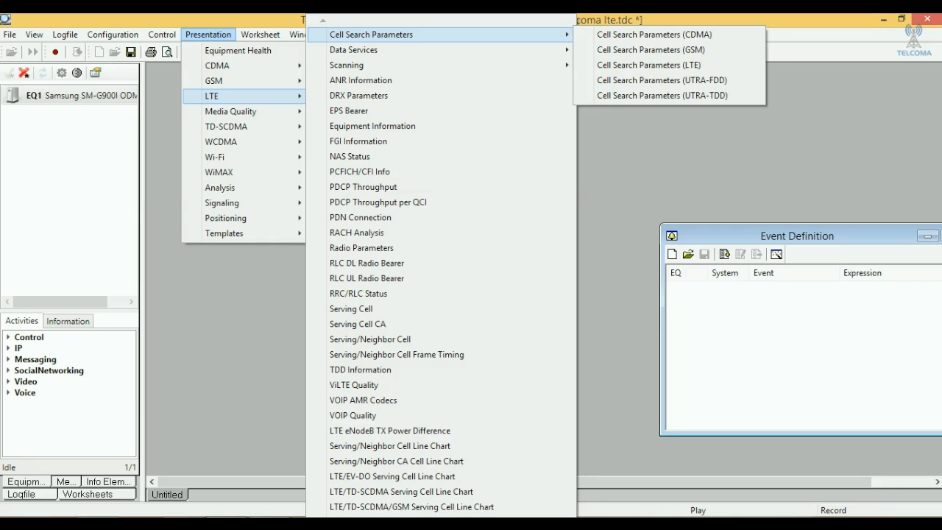
mouse_move(353, 50)
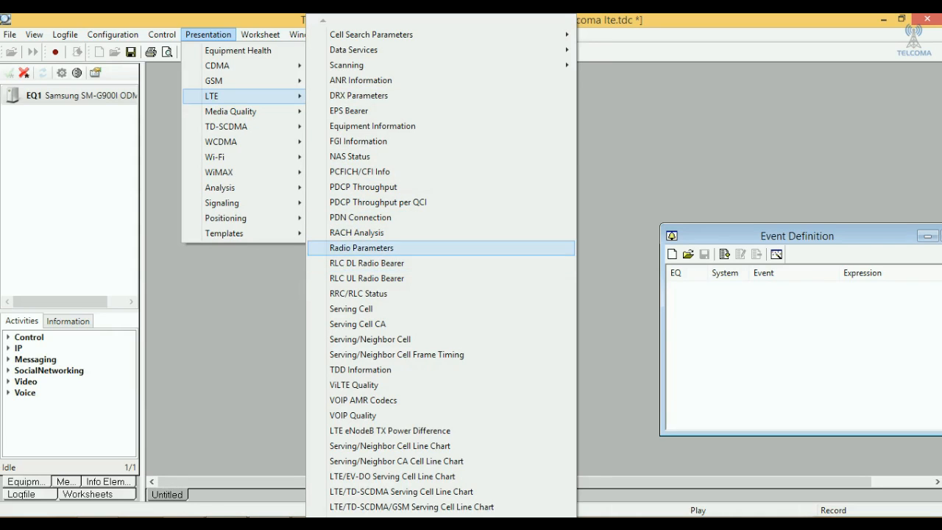
click(361, 247)
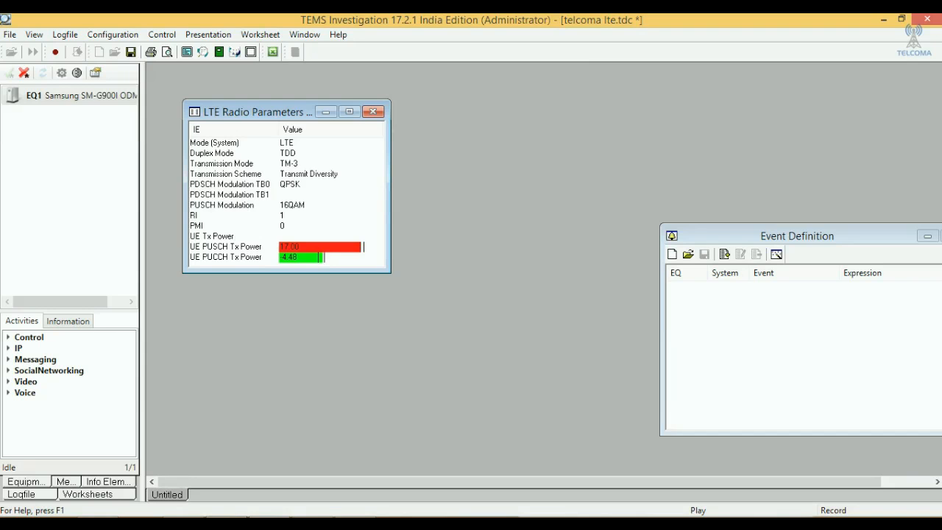
- Place the LTE Radio Parameters window in the worksheet's upper-left corner, make it slightly taller, and close the Event Definition window
drag(250, 112, 216, 78)
drag(797, 236, 743, 215)
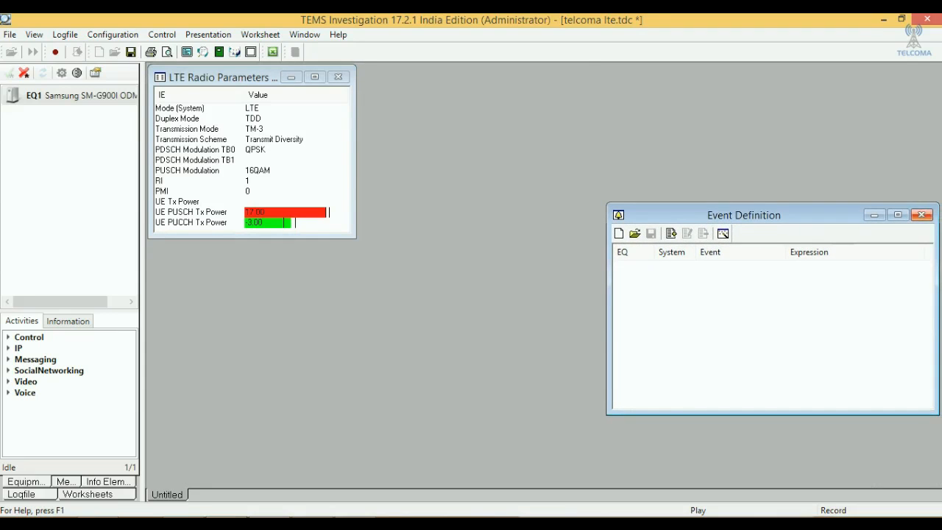
click(921, 215)
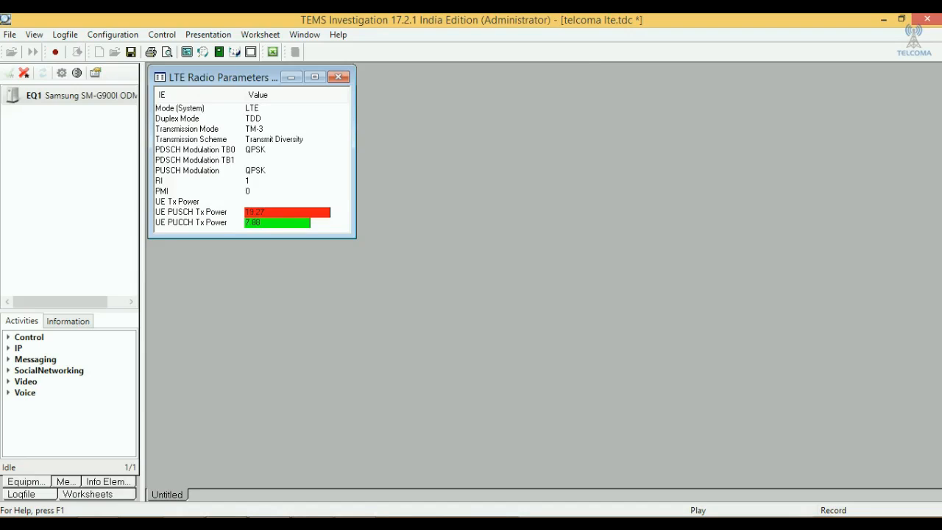
mouse_move(252, 237)
mouse_down()
mouse_move(252, 284)
mouse_move(251, 241)
mouse_up()
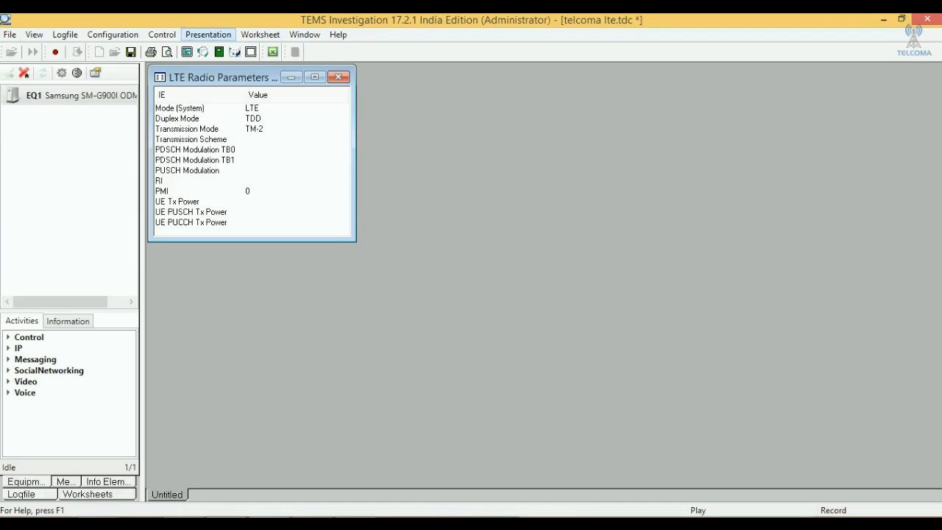
- Add the LTE Serving Cell presentation window and place it directly beside the LTE Radio Parameters window
click(209, 35)
mouse_move(243, 95)
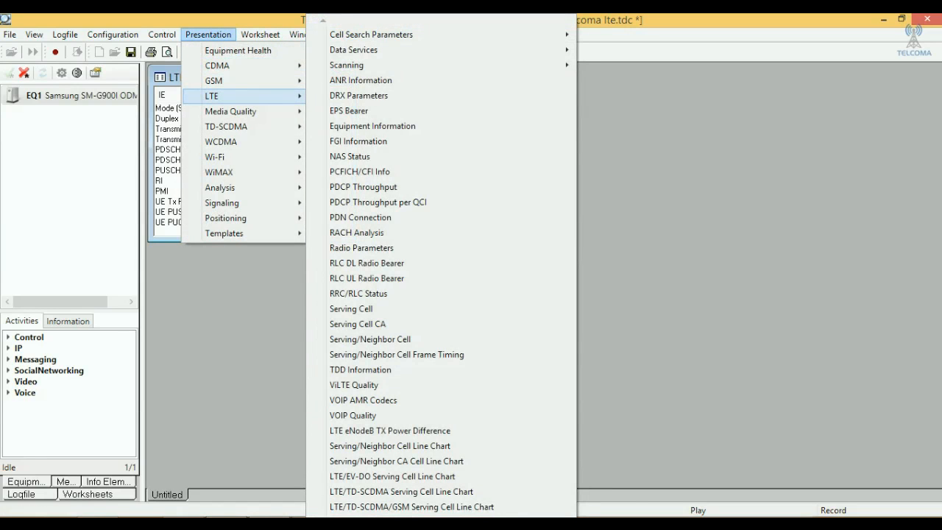
click(352, 309)
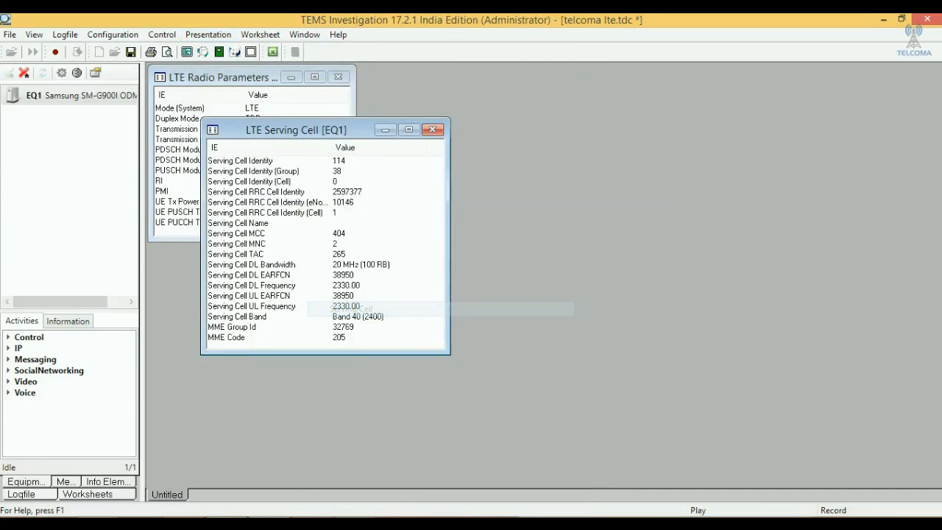
drag(295, 129, 486, 90)
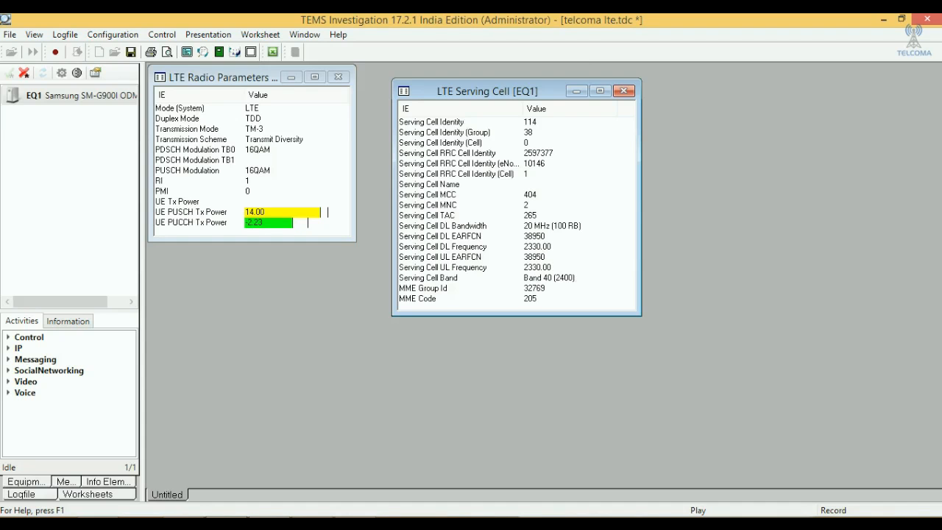
drag(488, 91, 452, 76)
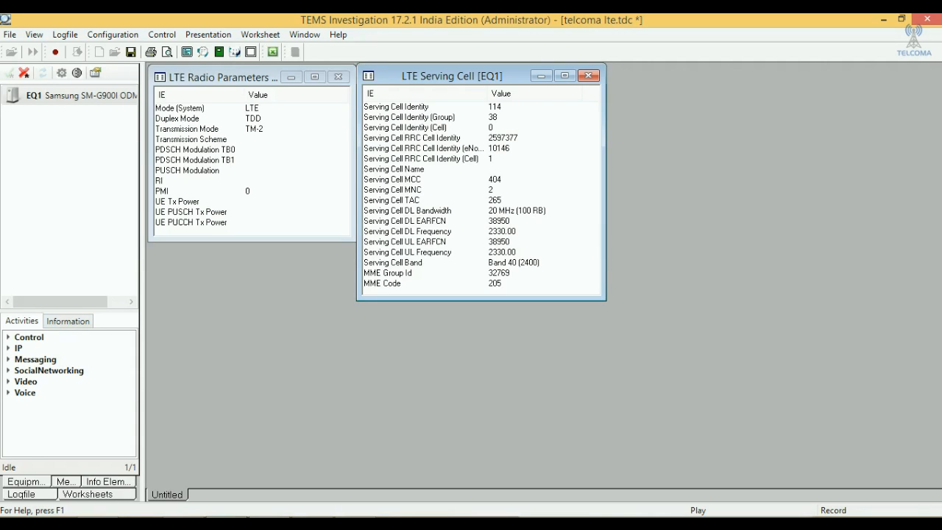
- Examine the EQ1 device's information, including its capabilities, identity, ports, build version and extended information
click(67, 321)
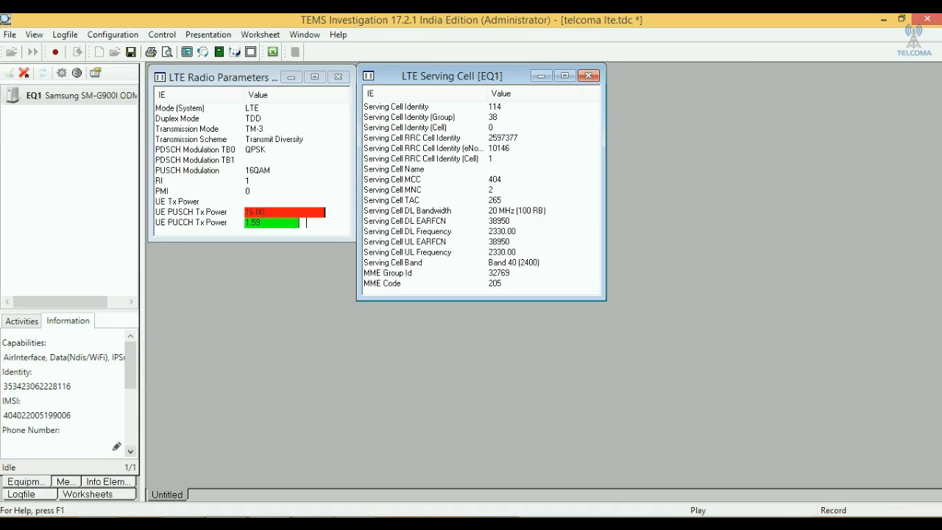
click(130, 452)
click(131, 451)
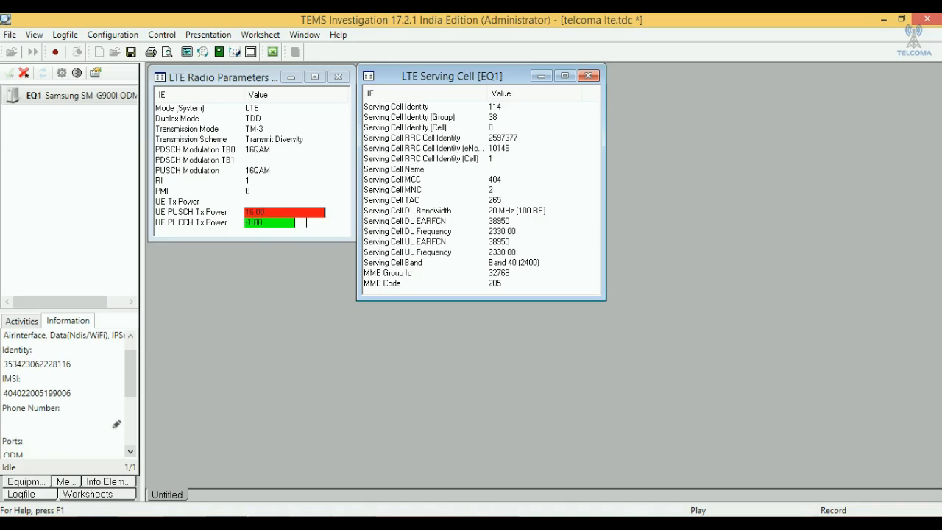
scroll(67, 390, down, 3)
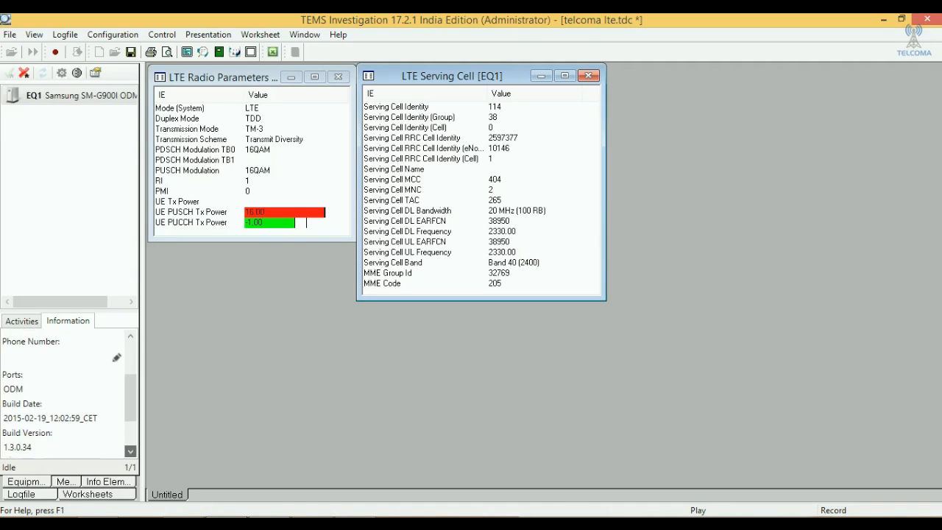
click(130, 451)
click(130, 451)
click(130, 452)
click(131, 451)
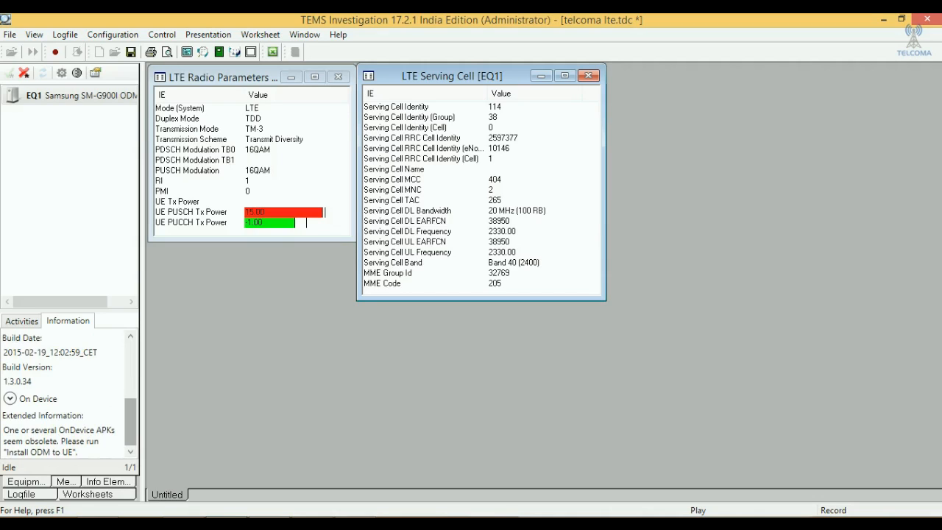
click(130, 380)
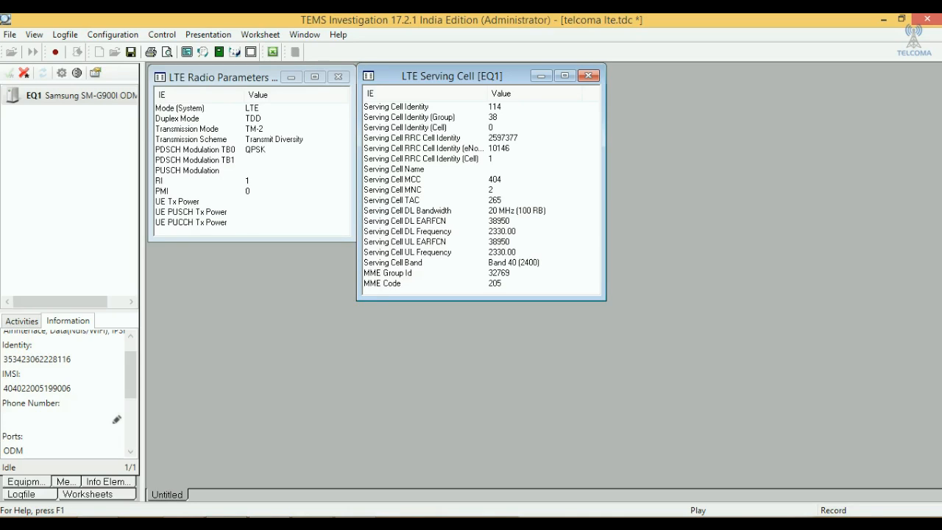
- Shorten the LTE Serving Cell window slightly and place it directly below the LTE Radio Parameters window
mouse_move(481, 300)
mouse_down()
mouse_move(481, 260)
mouse_move(481, 300)
mouse_up()
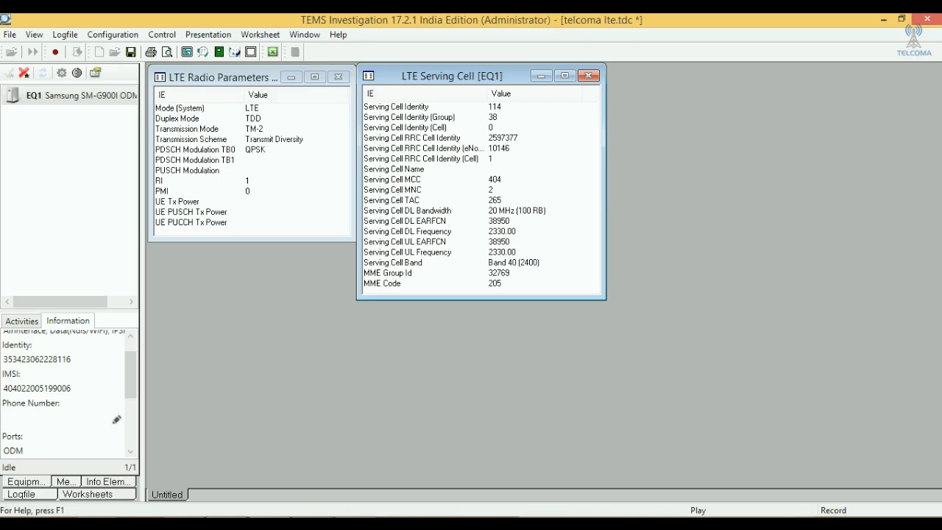
drag(482, 299, 482, 243)
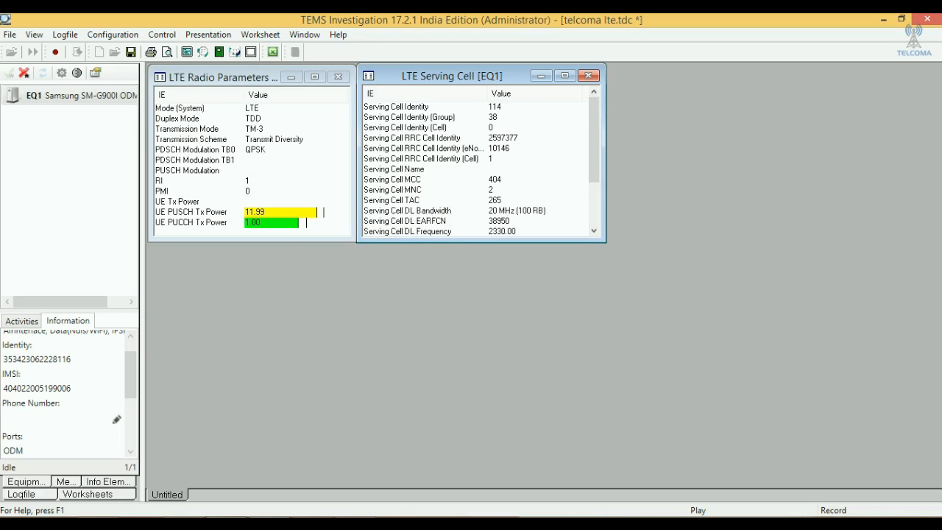
drag(481, 243, 482, 294)
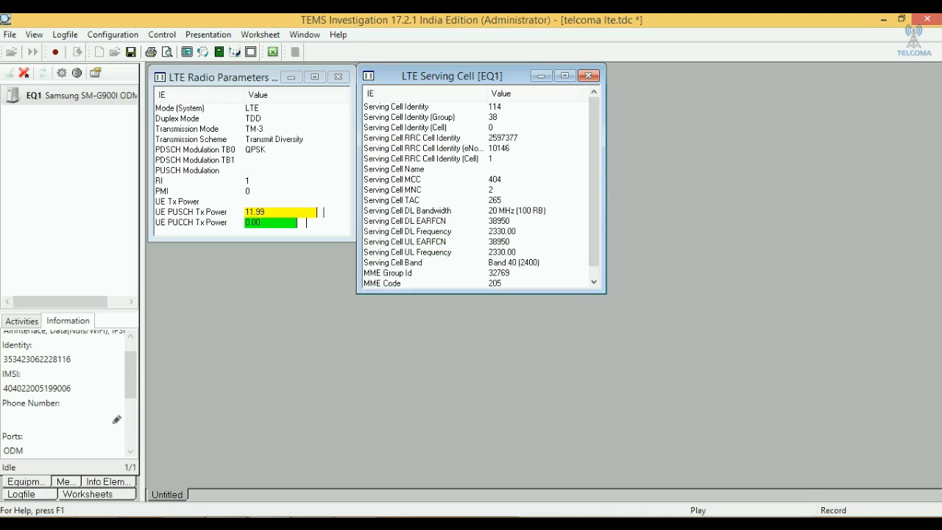
drag(452, 76, 240, 253)
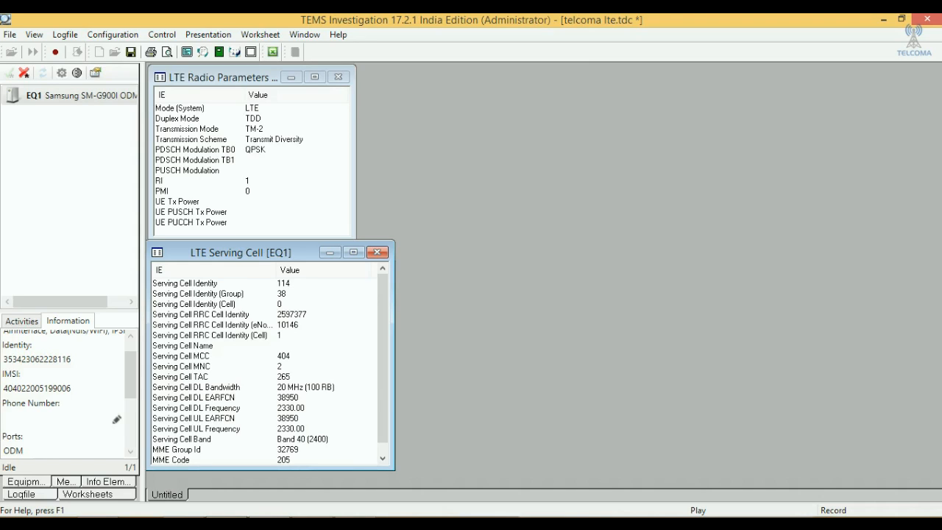
- Narrow the LTE Serving Cell window to match the width of the LTE Radio Parameters window above it
drag(393, 355, 357, 355)
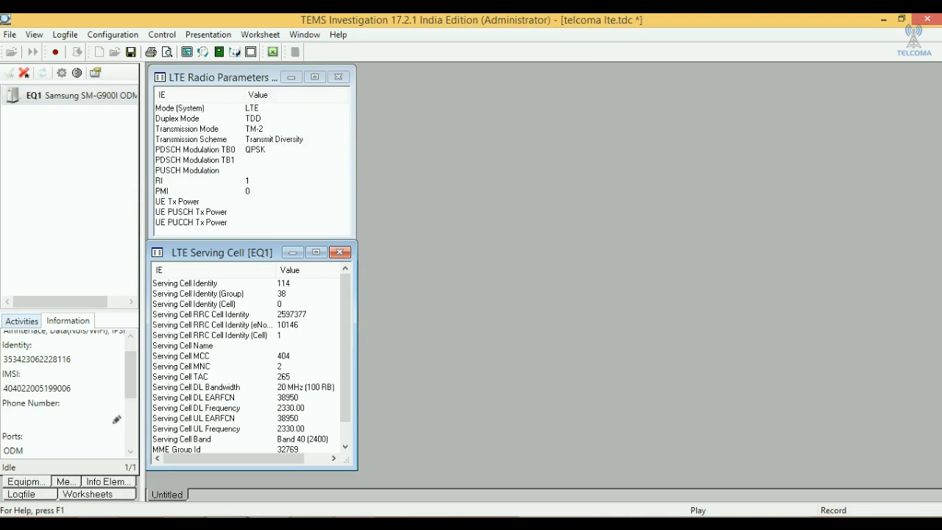
- Look through the navigator's device activities, available window types and LTE information elements
click(21, 321)
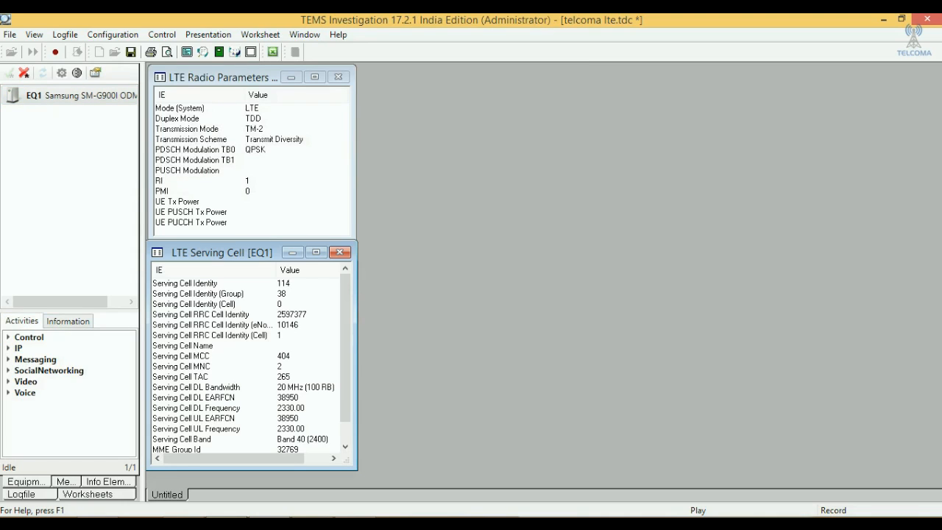
click(68, 321)
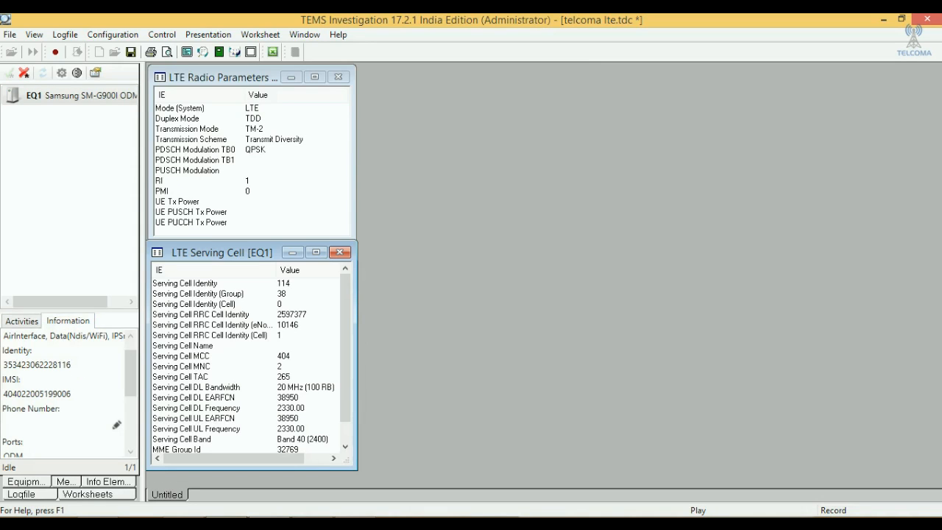
click(66, 481)
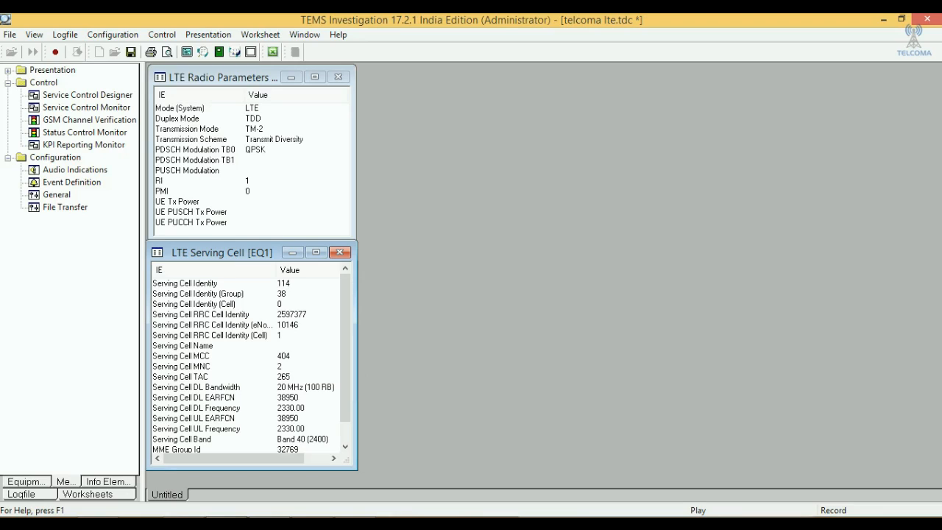
click(108, 482)
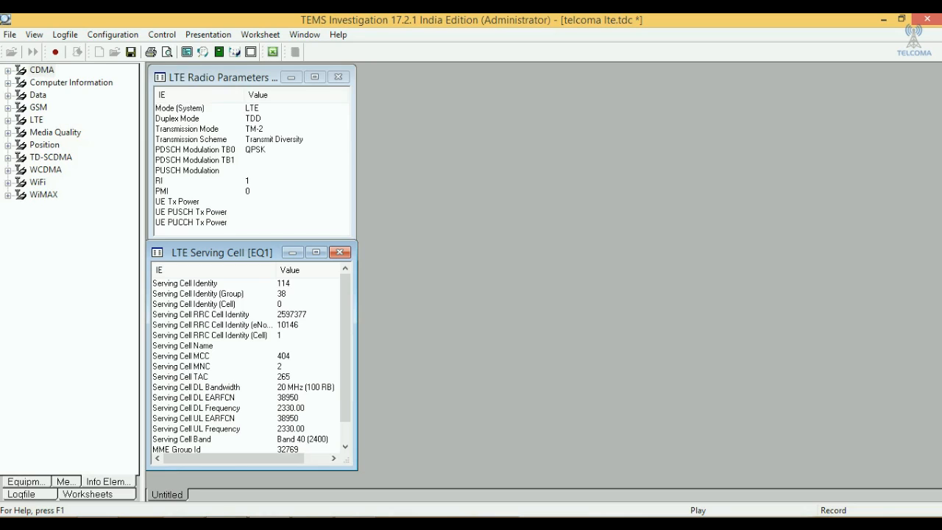
click(8, 120)
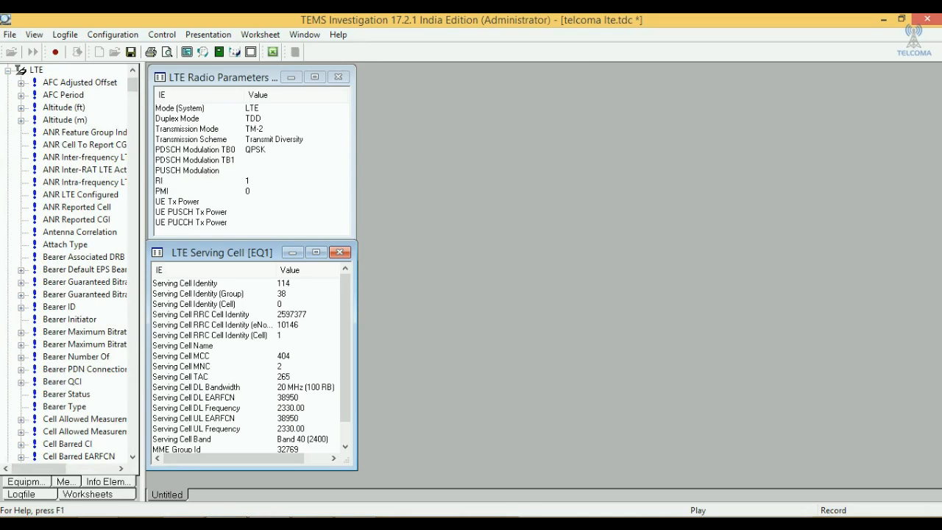
click(8, 70)
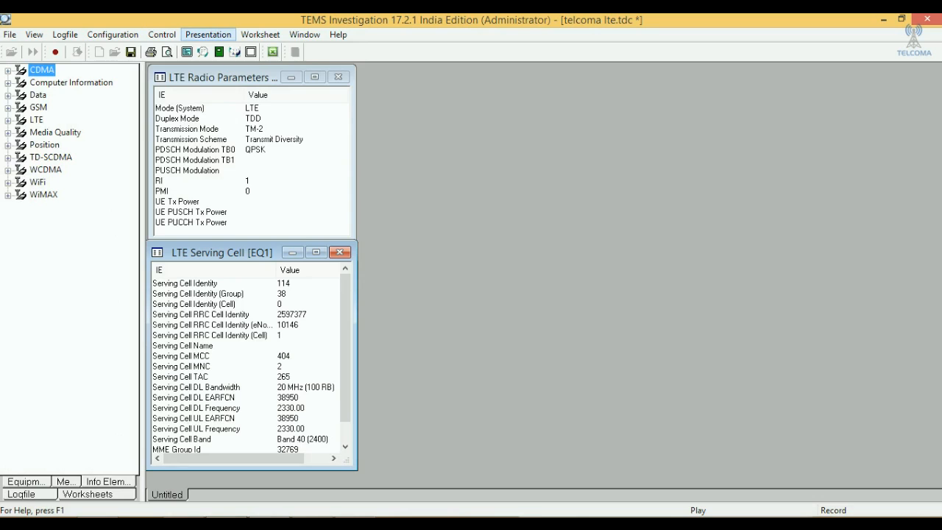
- Add the LTE Serving Cell CA window beside LTE Radio Parameters and shrink it until only the Primary Cell column shows
click(207, 34)
mouse_move(243, 95)
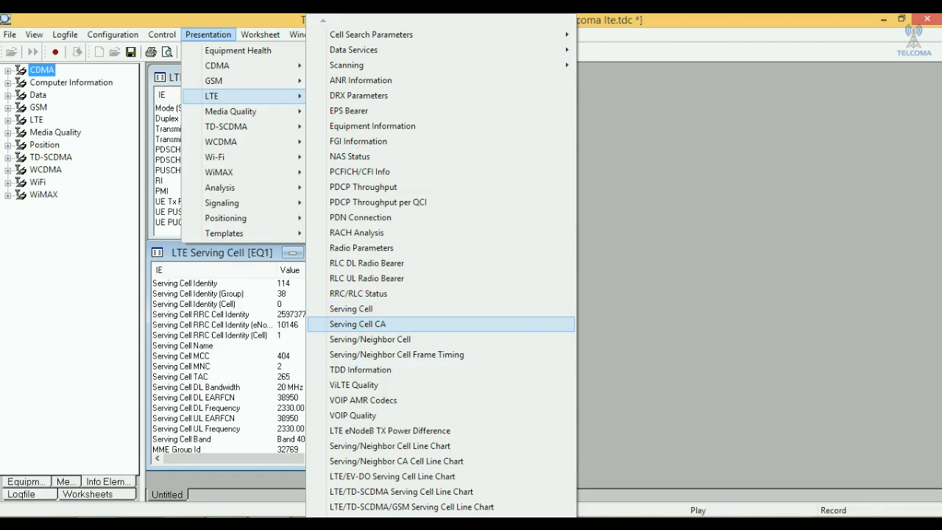
click(358, 324)
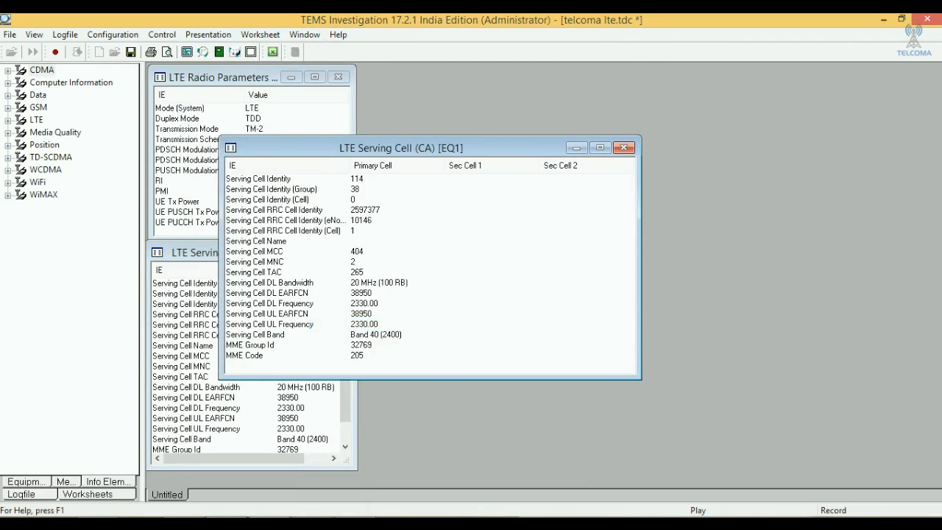
drag(401, 147, 541, 69)
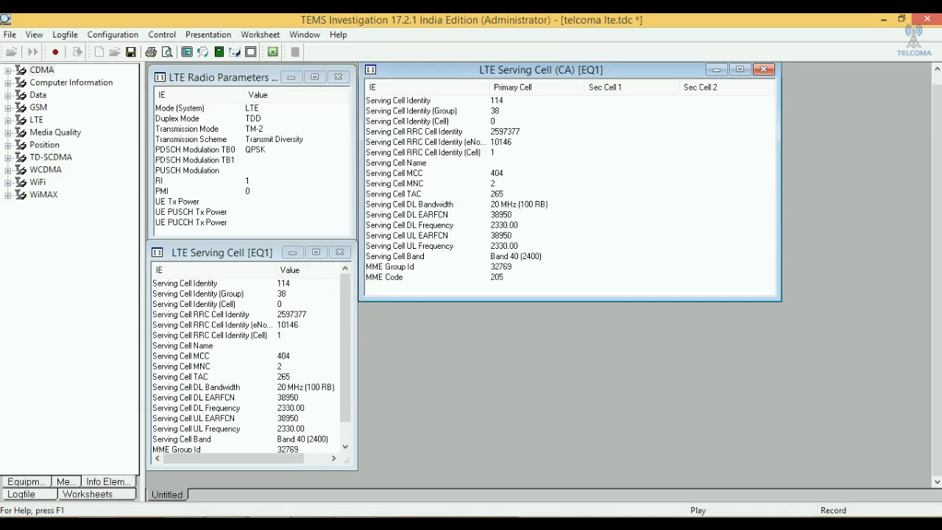
drag(572, 300, 572, 259)
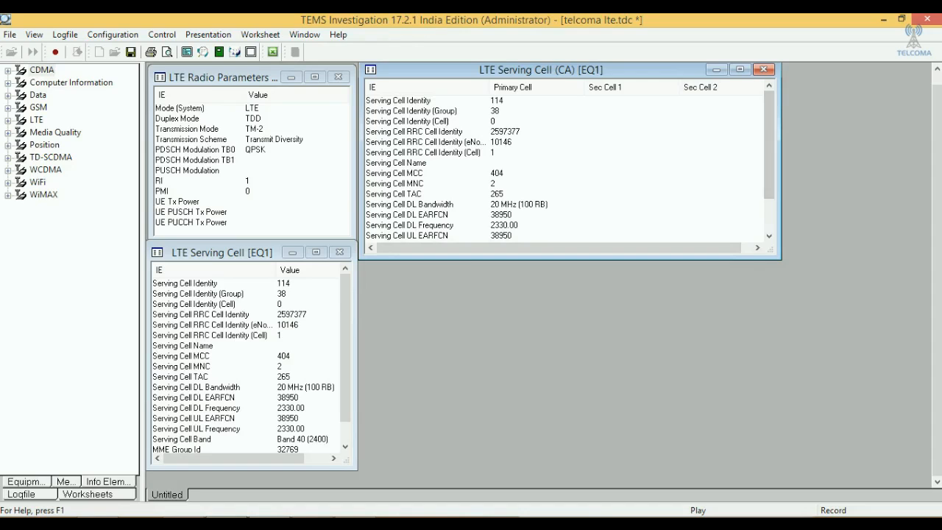
drag(780, 162, 569, 162)
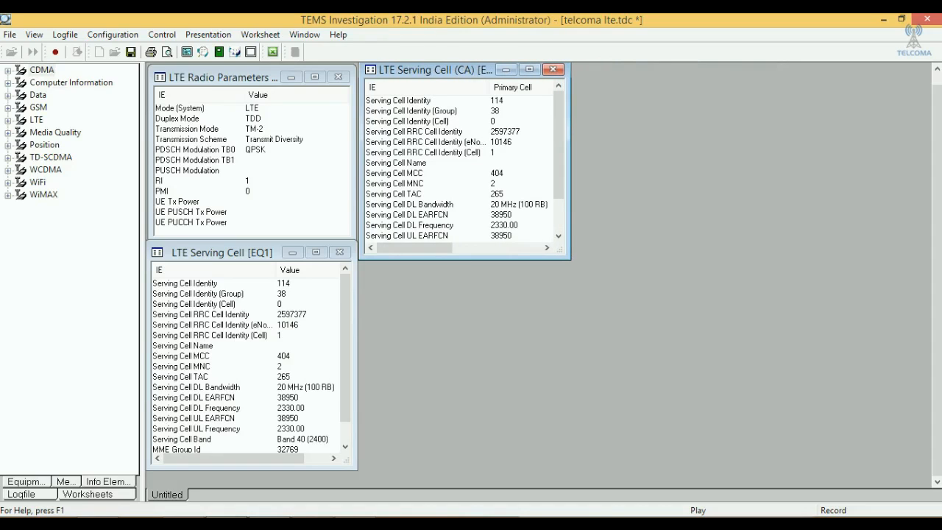
- Add the LTE Serving/Neighbor Cell window, make it taller and slightly narrower, and place it over the LTE Serving Cell (CA) window
click(208, 35)
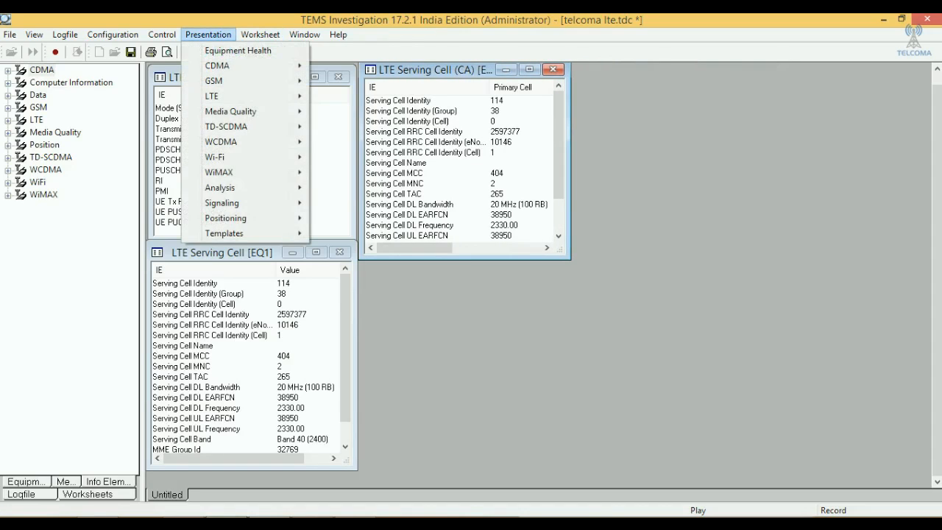
mouse_move(221, 96)
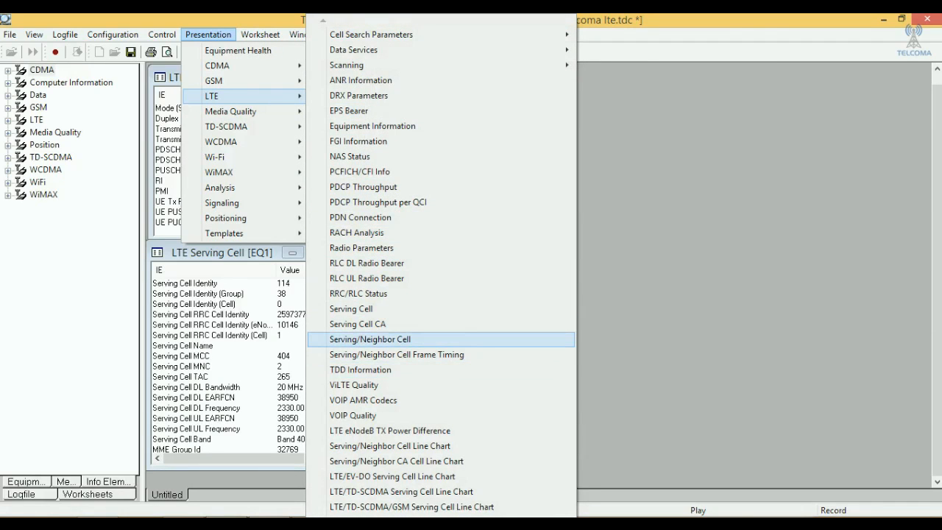
click(370, 339)
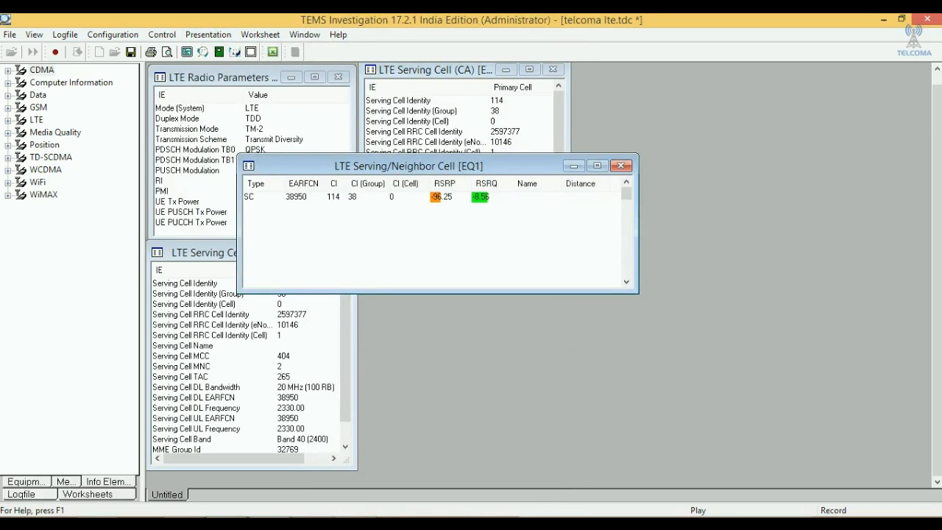
drag(409, 165, 566, 66)
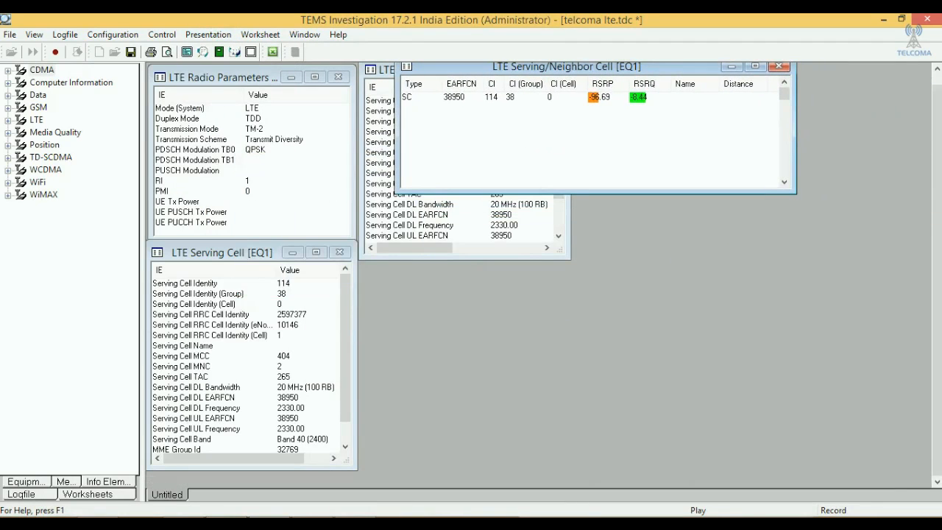
drag(588, 193, 589, 231)
drag(796, 148, 783, 147)
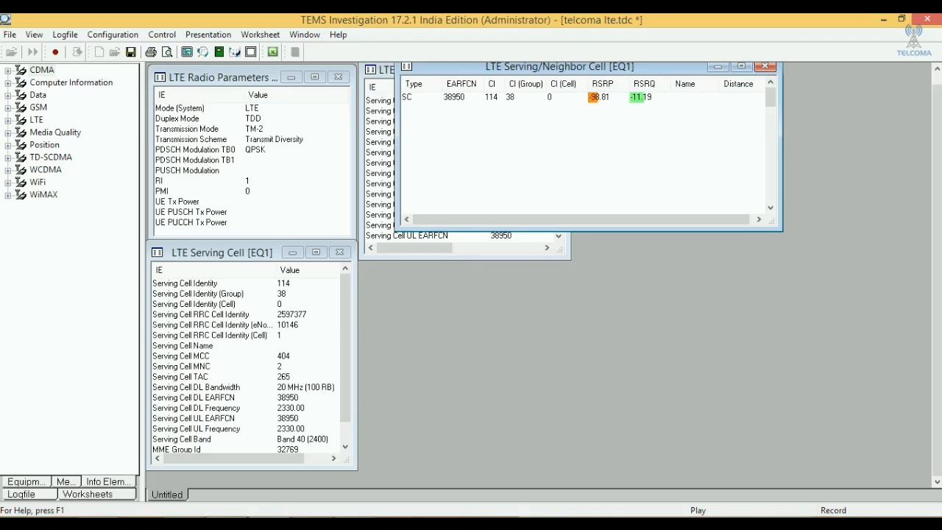
drag(559, 67, 522, 100)
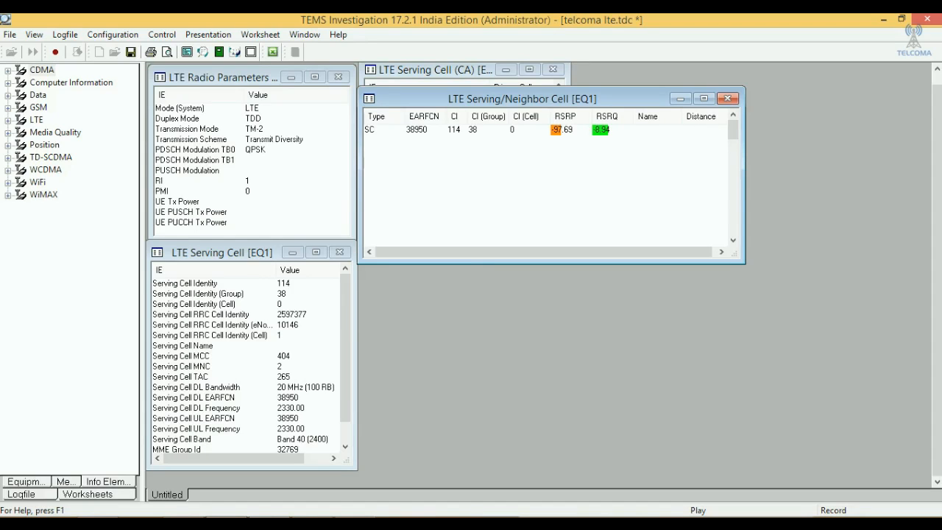
mouse_move(523, 99)
mouse_down()
mouse_move(638, 82)
mouse_move(527, 85)
mouse_up()
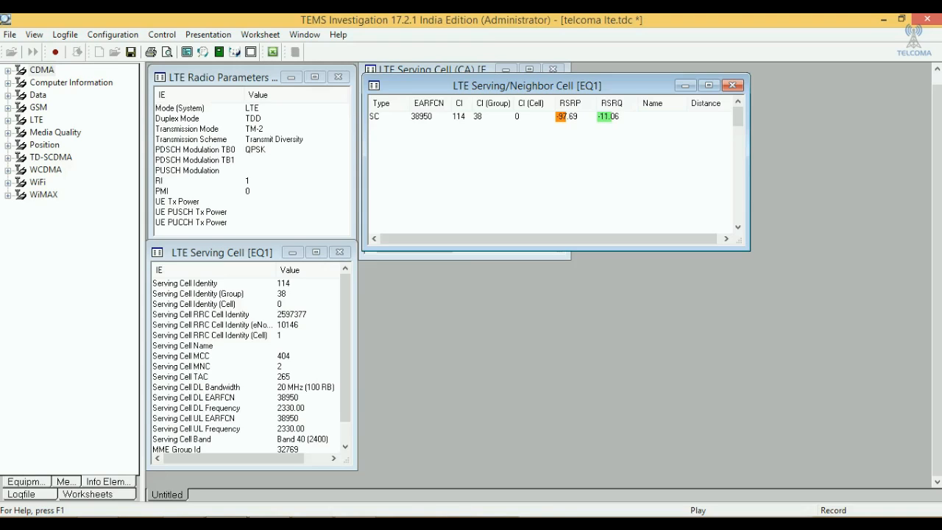
- Display the list of windows on the Untitled worksheet in the navigator
click(65, 34)
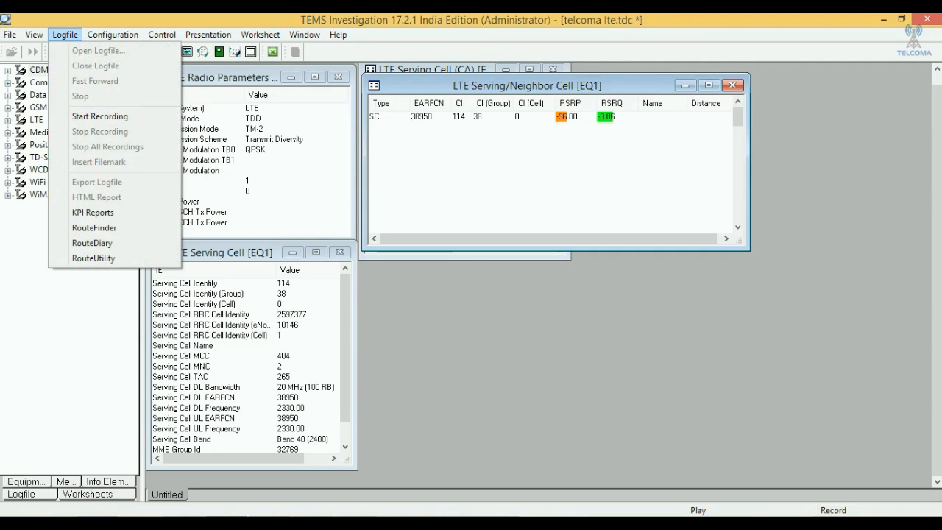
mouse_move(209, 34)
key(Escape)
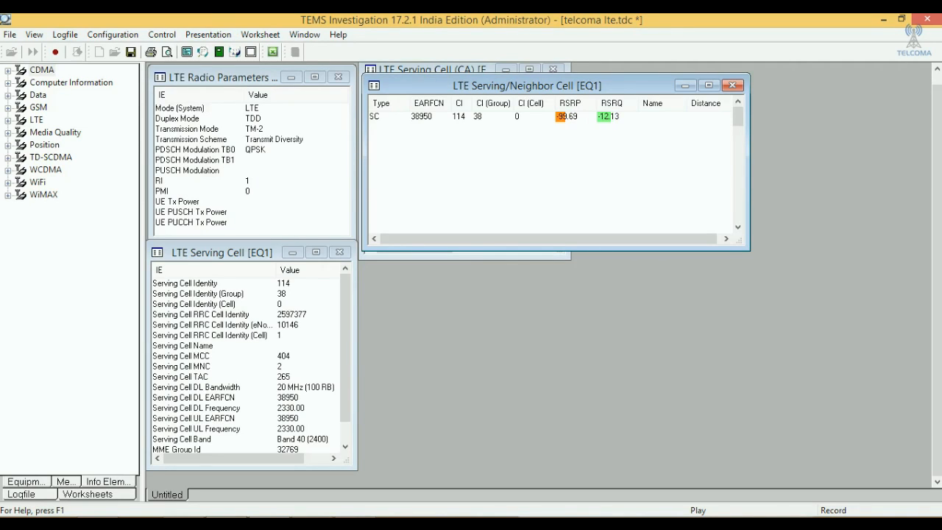
click(88, 495)
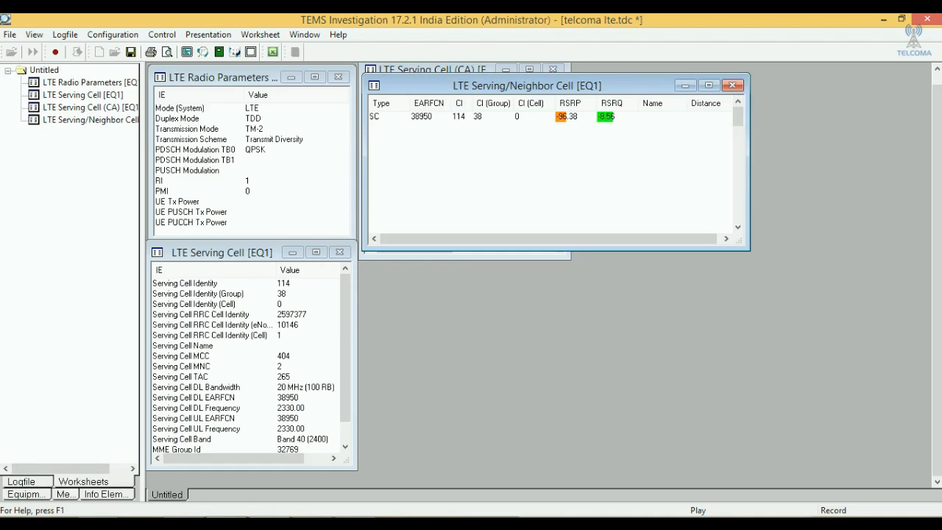
- Add the LTE Serving/Neighbor Cell Frame Timing window and place it over the lower-right part of the Serving/Neighbor Cell window
click(208, 35)
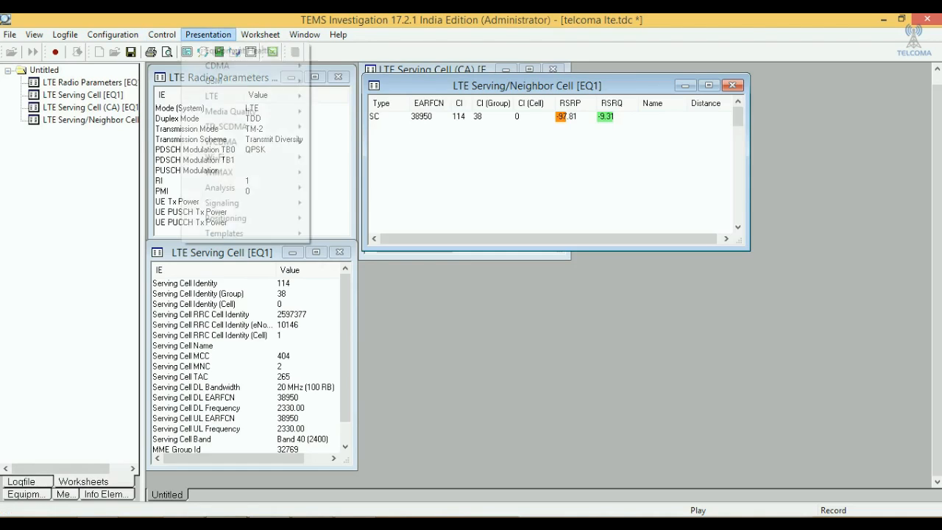
mouse_move(235, 96)
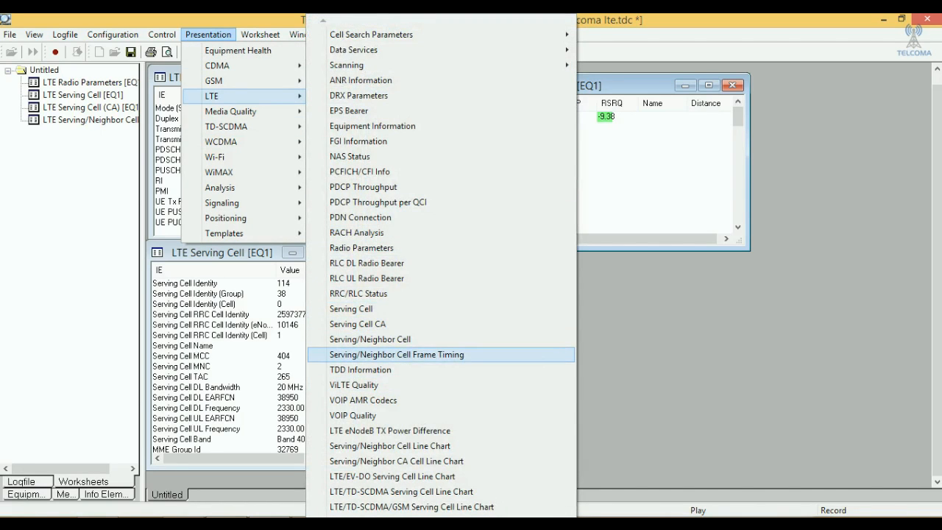
key(Return)
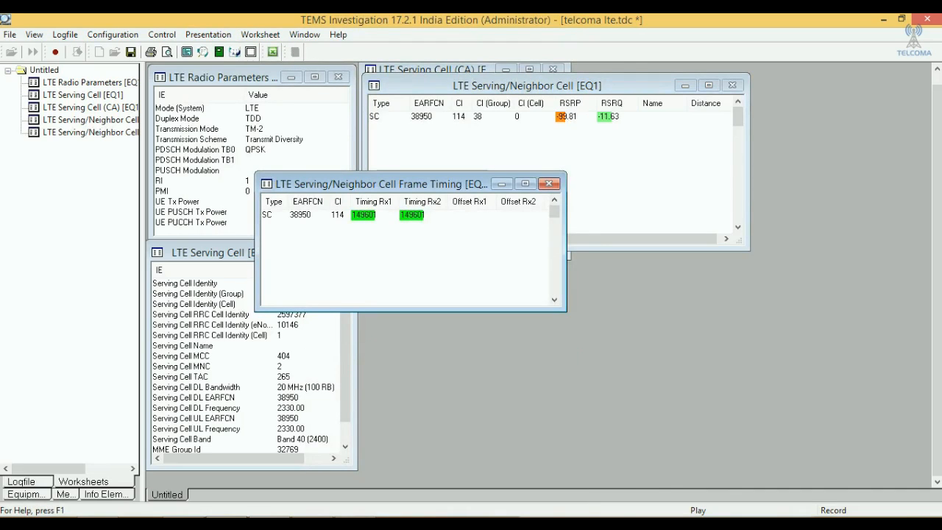
drag(368, 184, 555, 165)
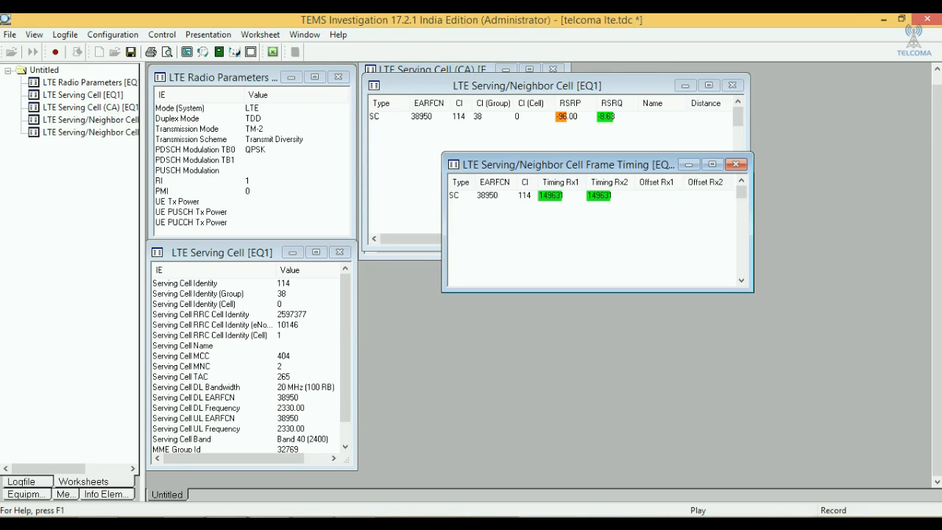
- Add the LTE RRC/RLC Status window, make it taller and wider, and place it in the worksheet's lower middle area beside LTE Serving Cell
click(208, 34)
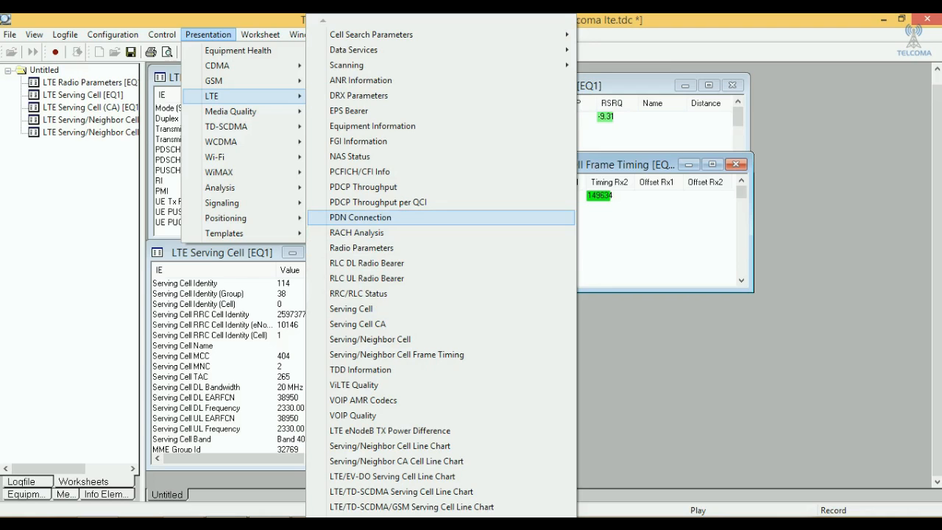
click(358, 294)
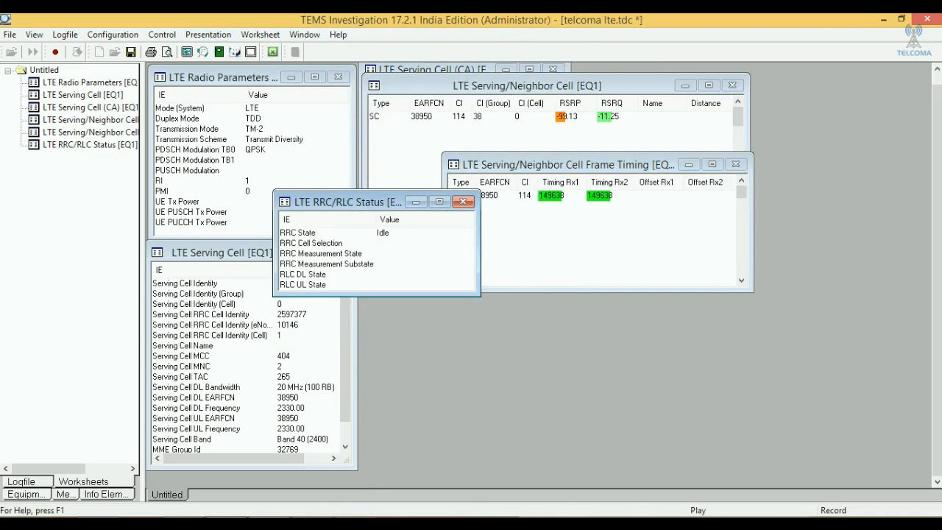
drag(338, 202, 527, 256)
drag(564, 350, 564, 392)
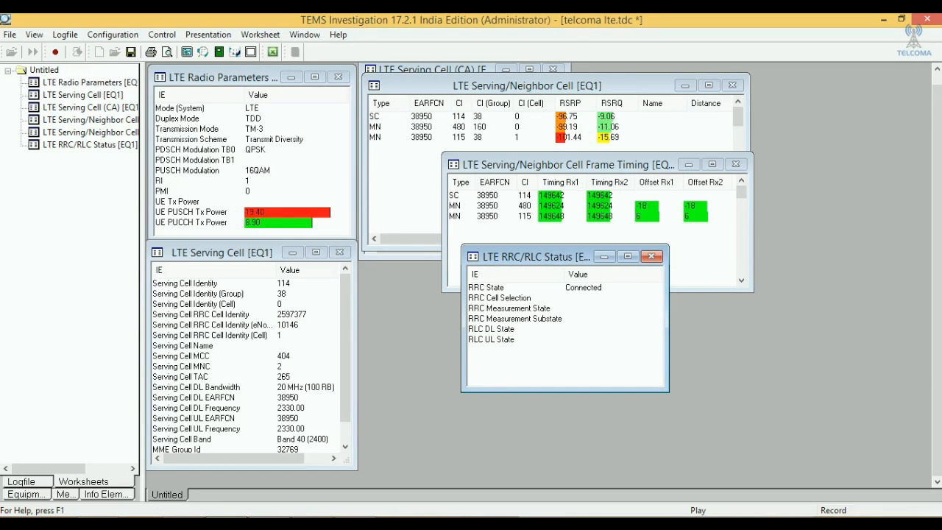
drag(668, 324, 815, 324)
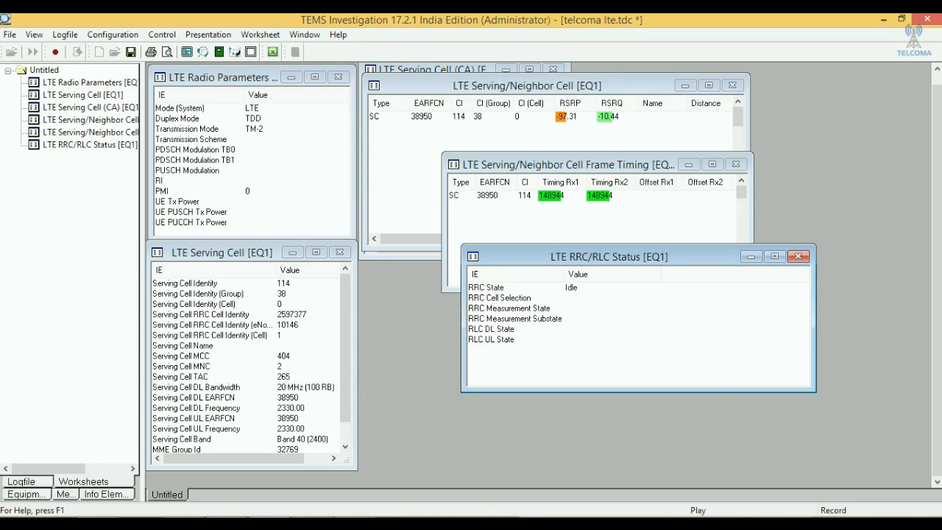
drag(609, 257, 502, 354)
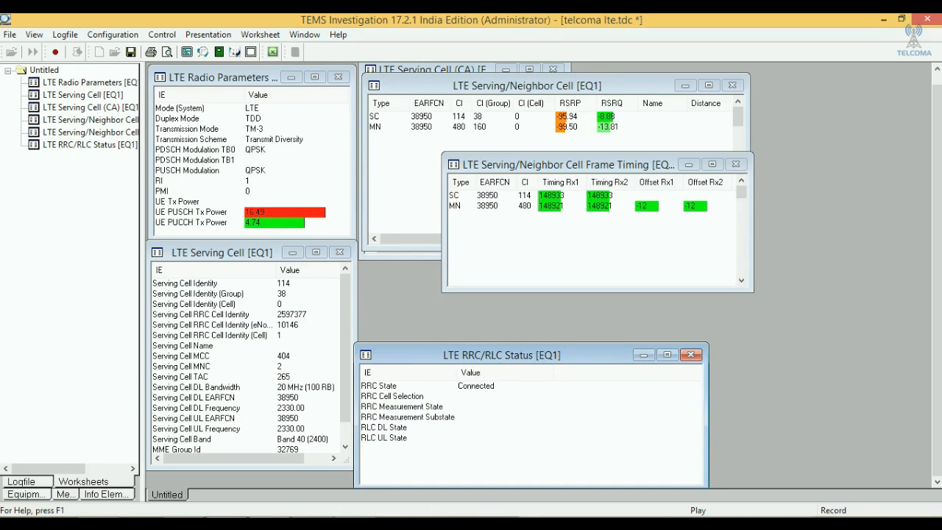
- Move the Serving/Neighbor Cell Frame Timing window farther right and close the LTE RRC/RLC Status window
drag(559, 164, 662, 175)
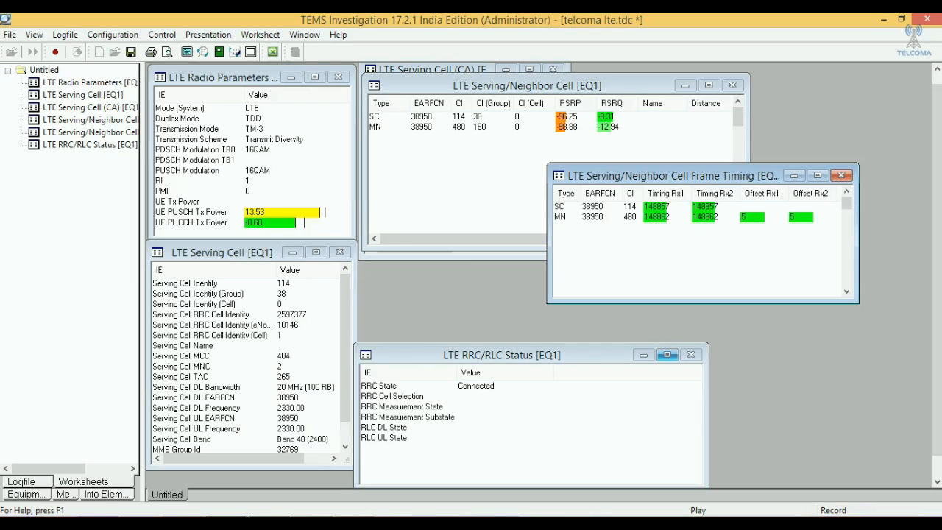
click(691, 354)
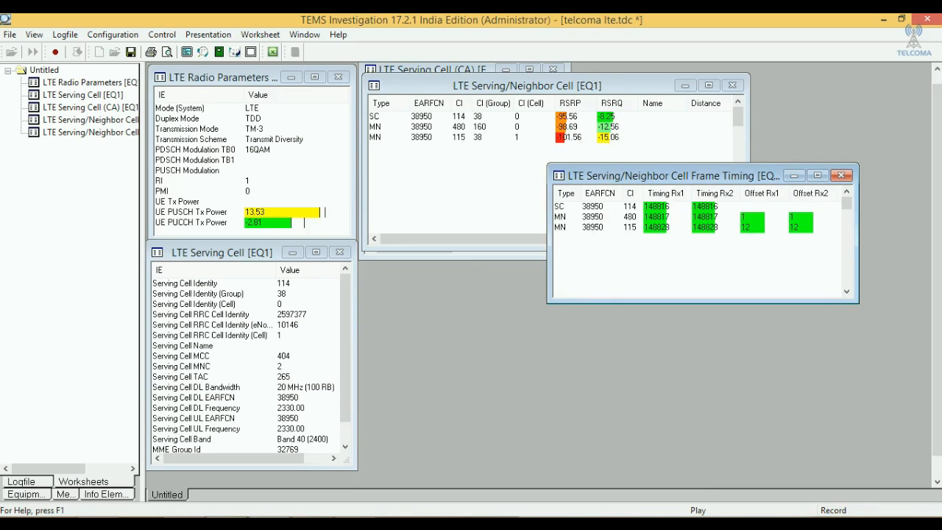
- Minimize the LTE Serving Cell (CA) window and close the LTE Serving Cell window
click(477, 68)
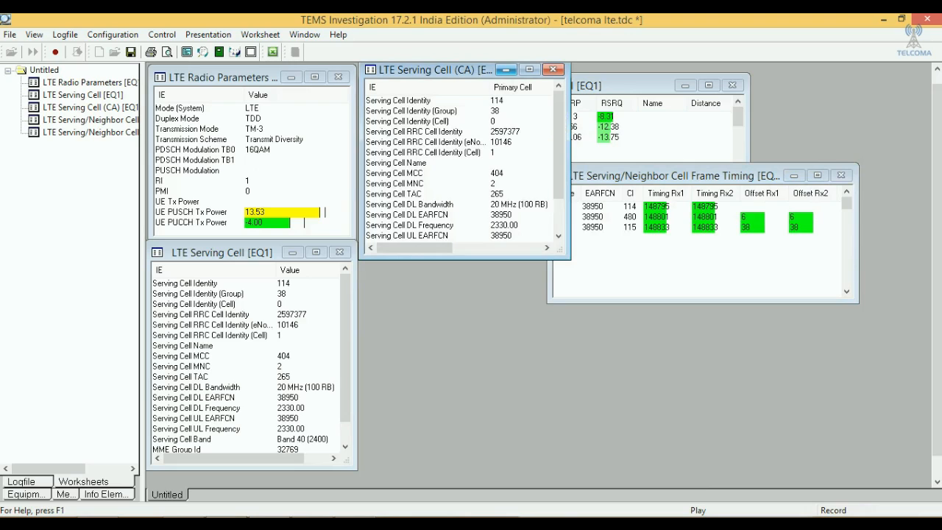
click(505, 69)
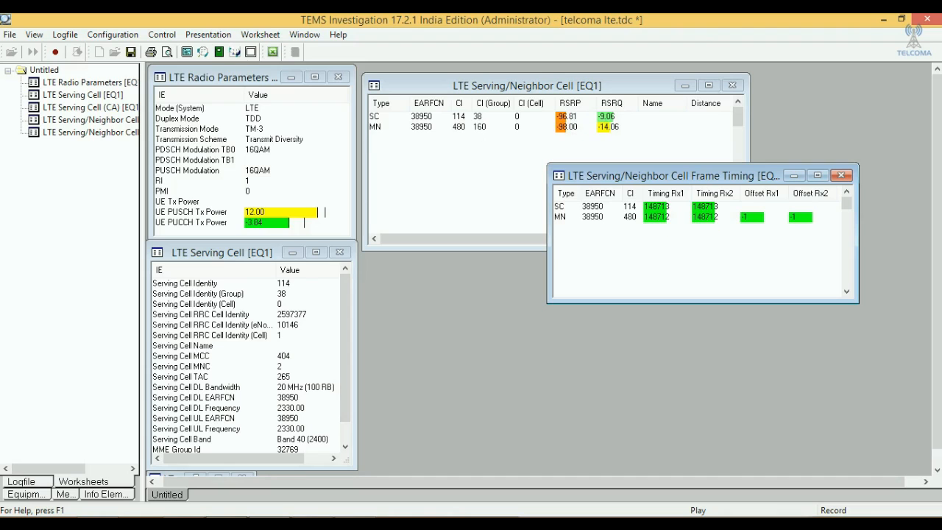
click(340, 253)
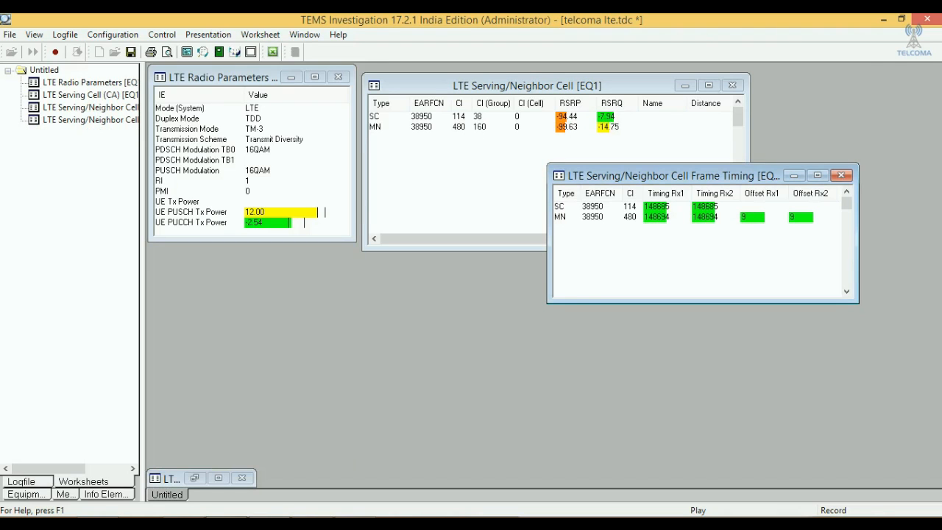
click(10, 35)
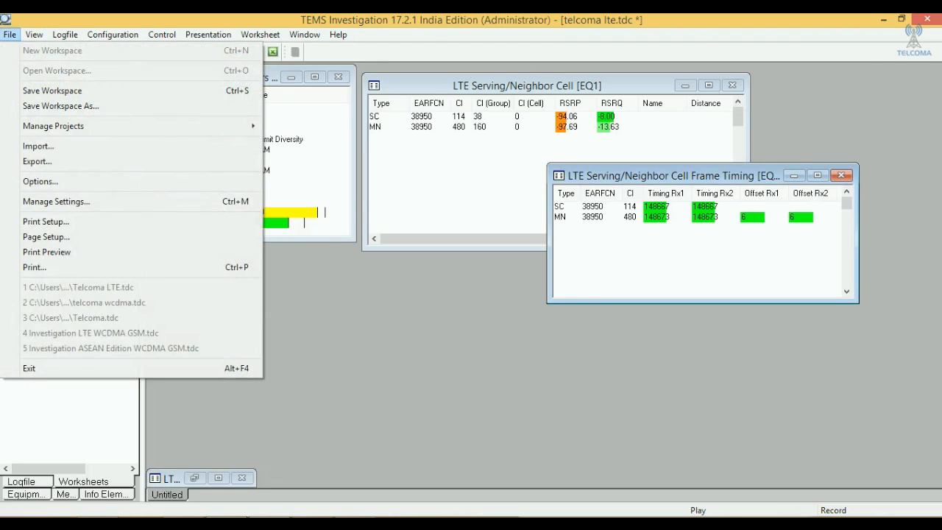
mouse_move(34, 35)
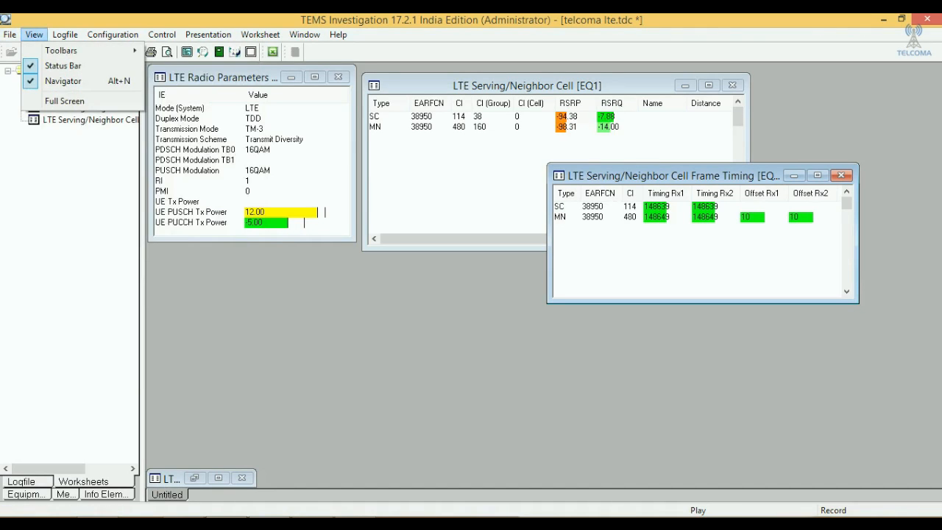
click(112, 34)
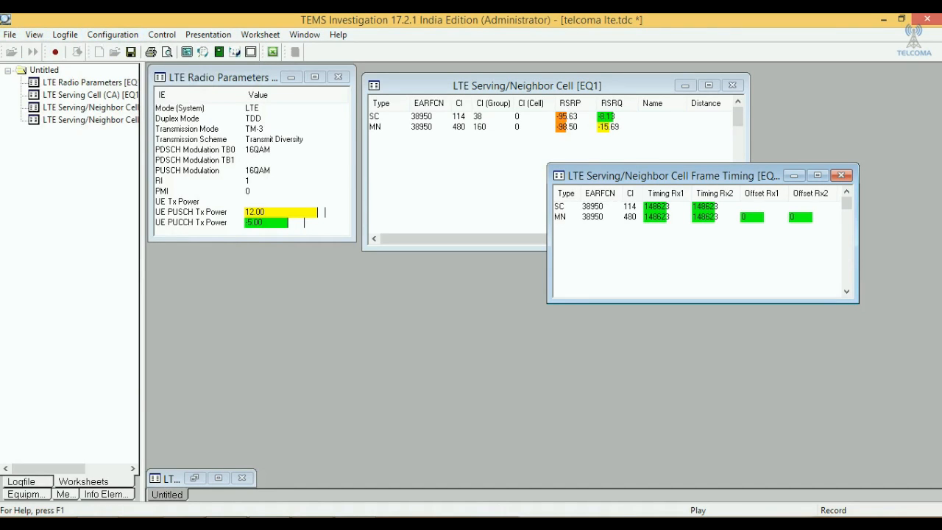